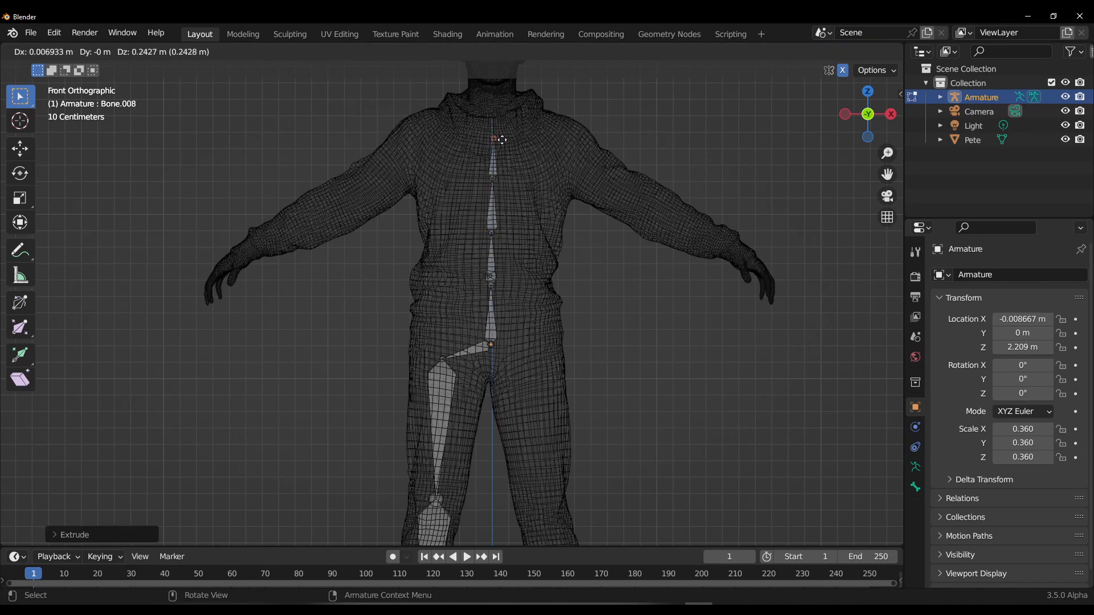
Step: Extrude arm bones for the armature from the character's shoulder towards the elbow
click(427, 165)
middle_drag(427, 165, 285, 200)
click(157, 51)
click(218, 166)
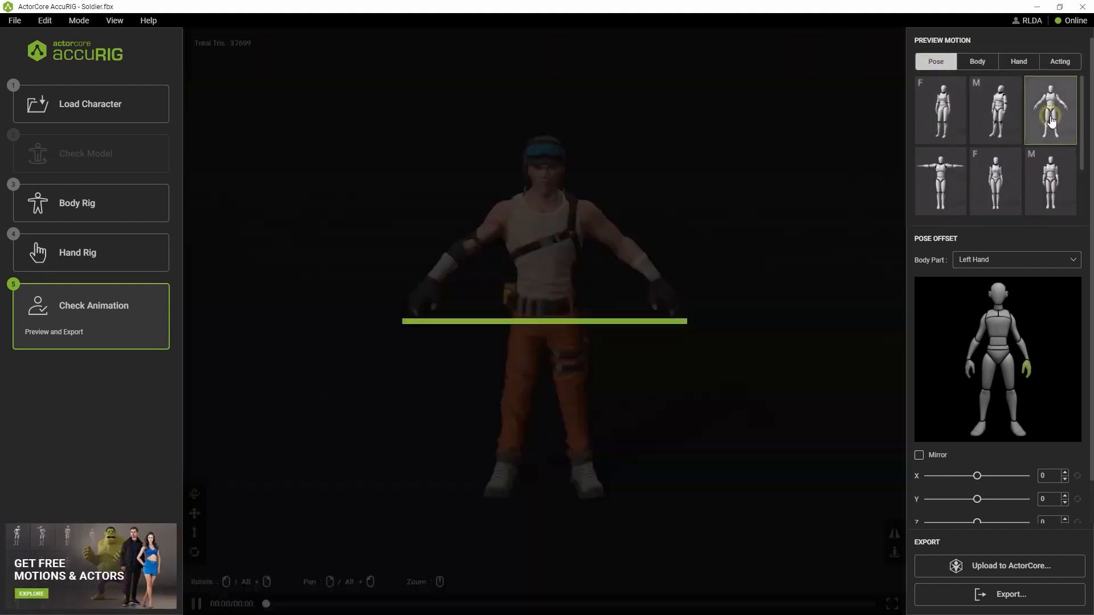
Step: Preview a male standing pose on the soldier character in AccuRIG and bring up the hand motions
click(998, 178)
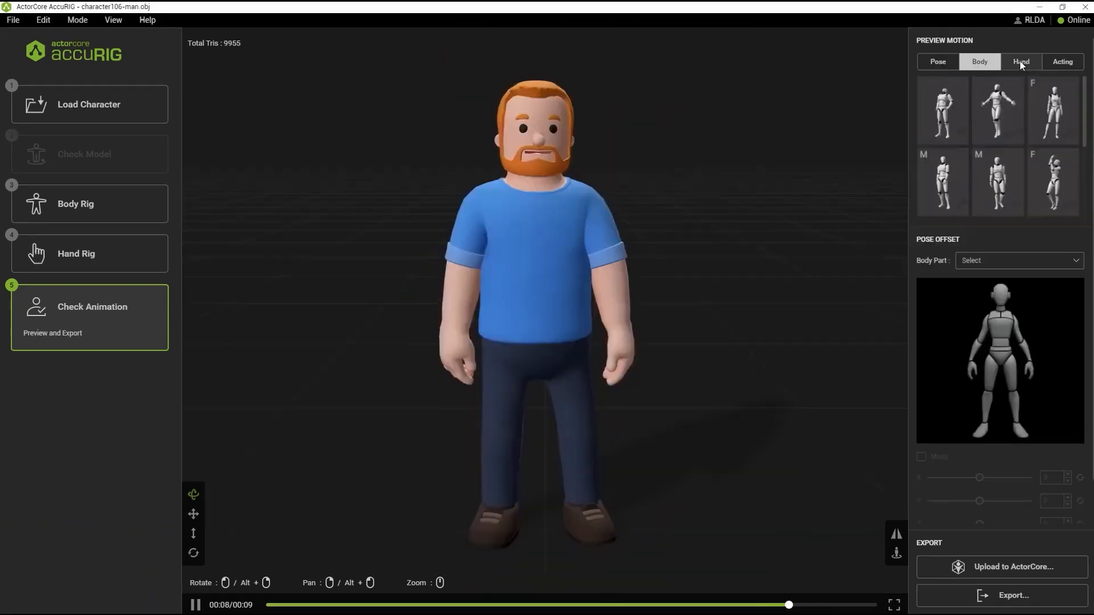
click(1018, 61)
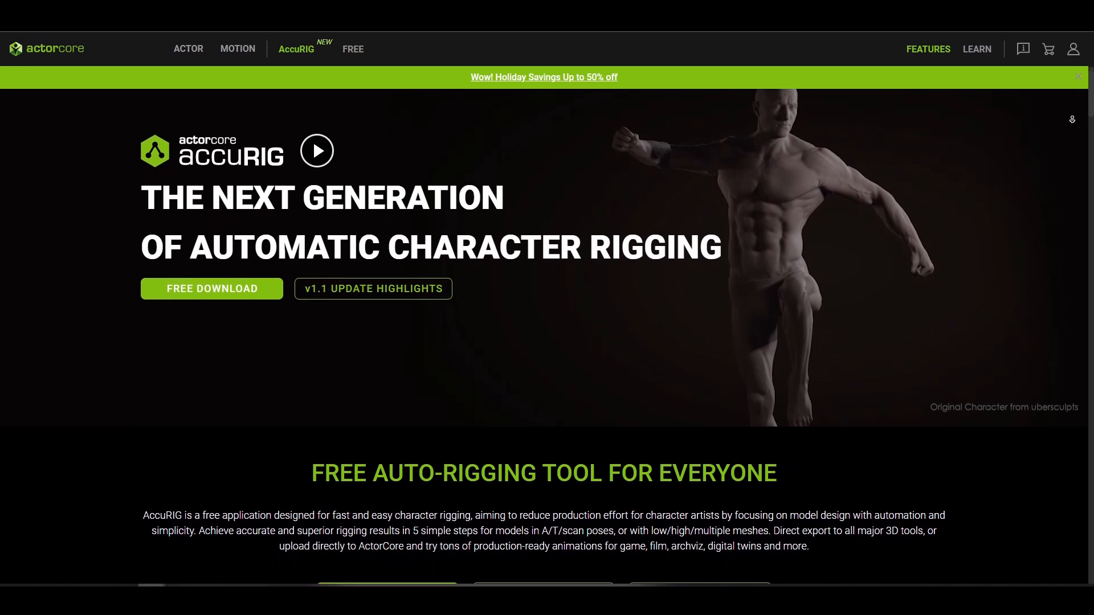
Step: Look over the AccuRIG introduction page on the ActorCore website
middle_click(1072, 119)
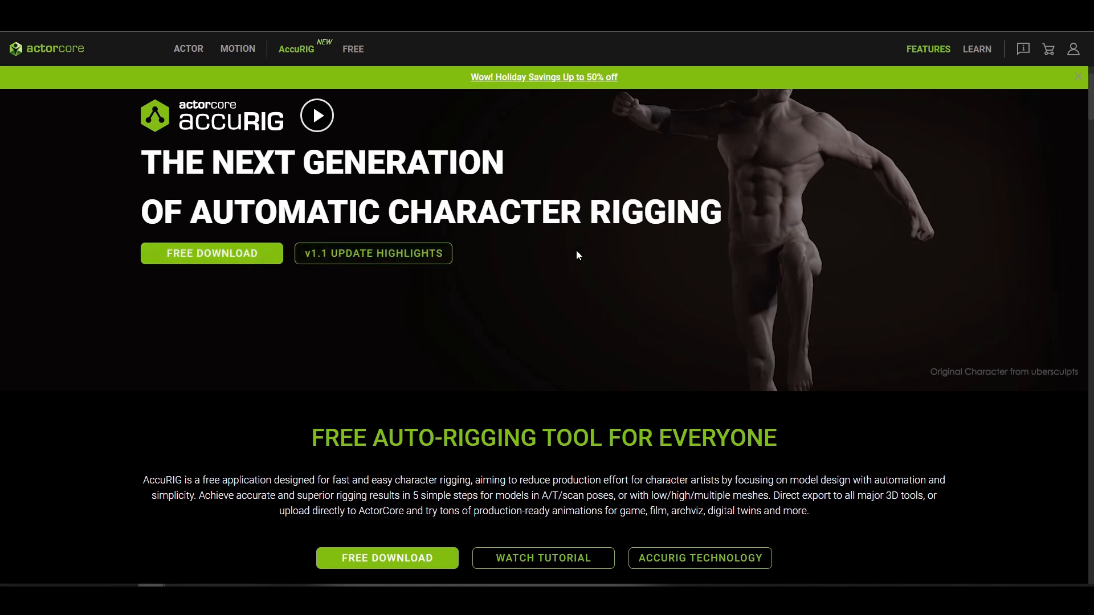
scroll(546, 307, down, 8)
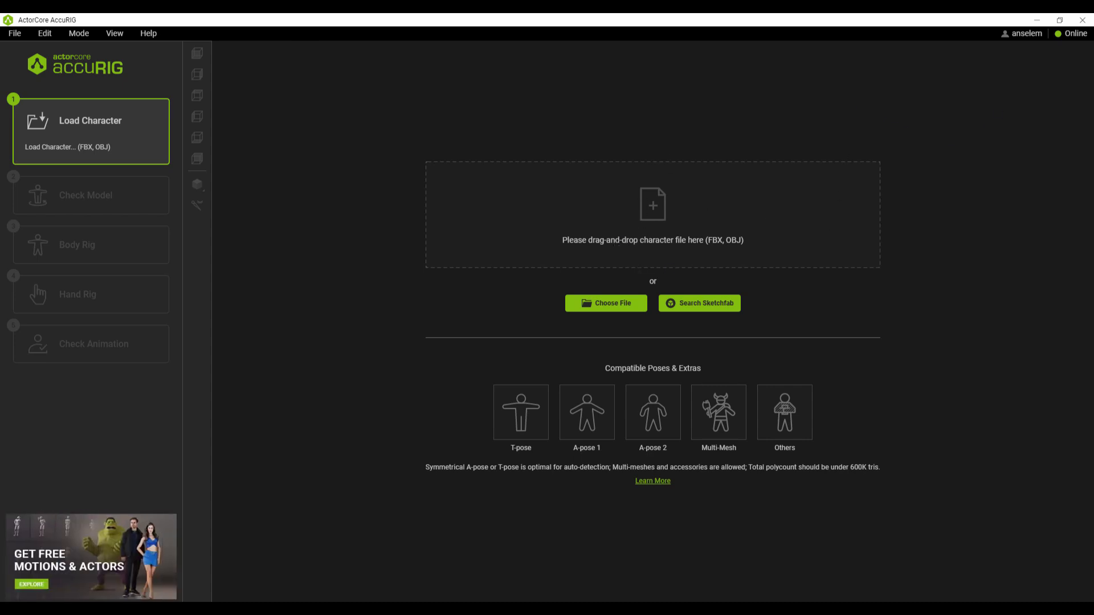
Step: In AccuRIG, load Archer.fbx as the character and rig its body with Force Symmetry enabled
mouse_move(797, 239)
mouse_down()
mouse_move(623, 373)
mouse_move(559, 331)
mouse_move(487, 253)
mouse_move(547, 265)
mouse_move(608, 223)
mouse_move(649, 412)
mouse_move(713, 302)
mouse_move(578, 303)
mouse_move(811, 229)
mouse_move(461, 279)
mouse_move(577, 166)
mouse_move(676, 222)
mouse_move(645, 227)
mouse_up()
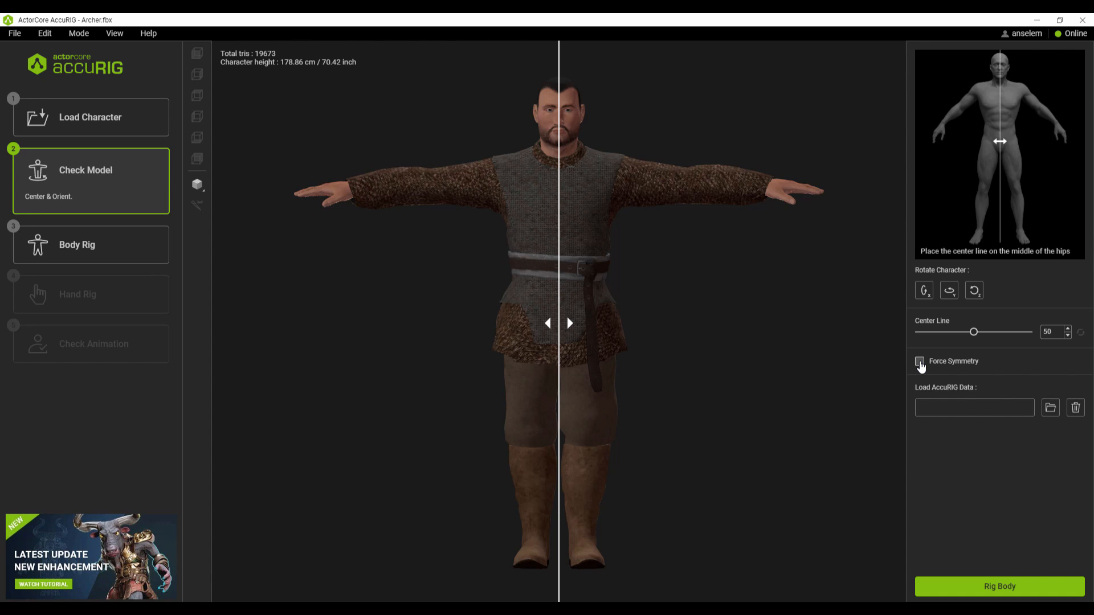
click(919, 362)
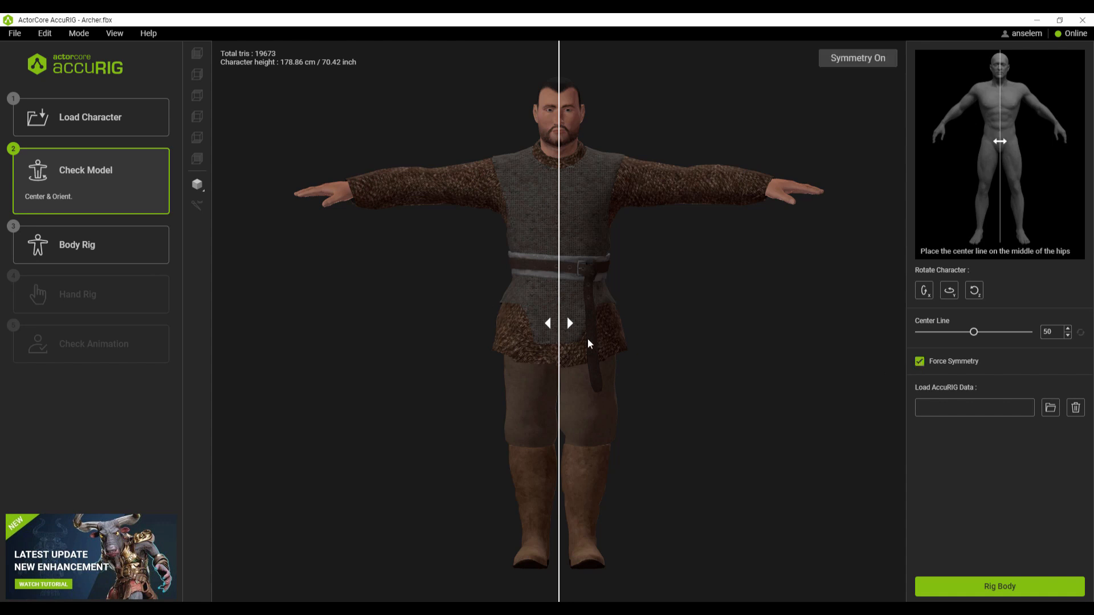
click(1050, 584)
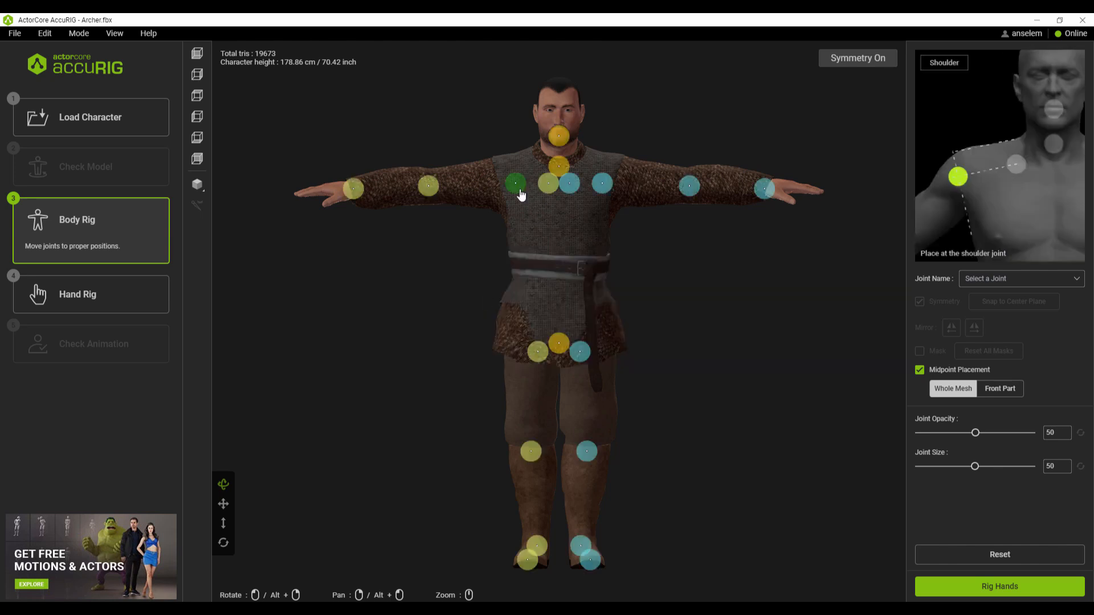
Step: Move the clavicle joints up beside the neck and the shoulder joints out to the upper sleeves, and adjust the hip joints
drag(515, 182, 528, 164)
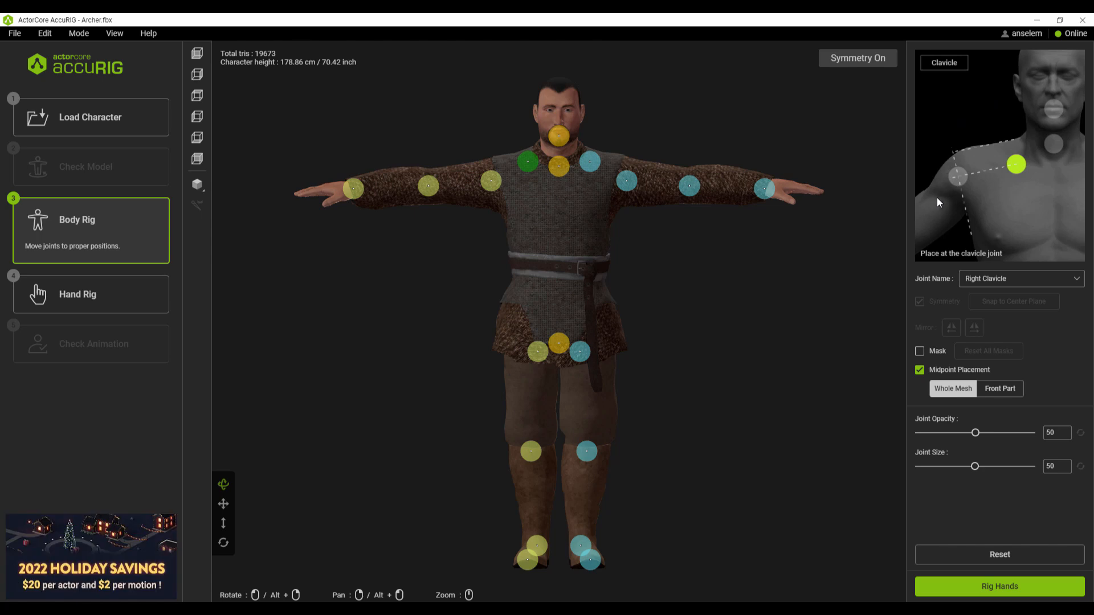
drag(557, 342, 584, 352)
drag(491, 181, 493, 181)
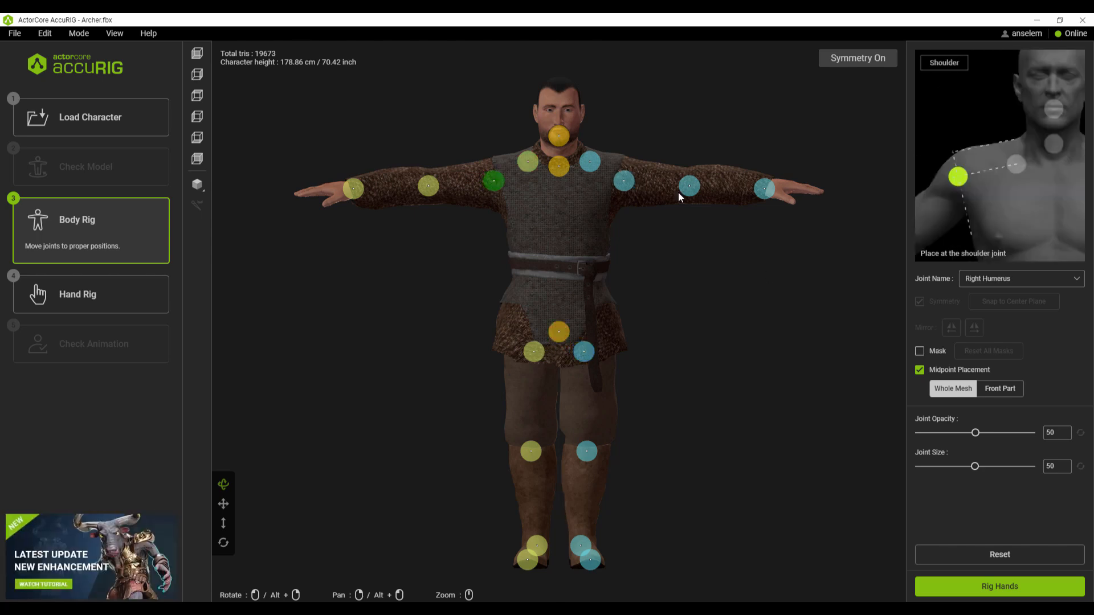
Step: Raise the elbow, neck and head joints slightly and move the knee joints up and outward
drag(688, 187, 690, 183)
drag(564, 167, 559, 122)
drag(586, 451, 595, 438)
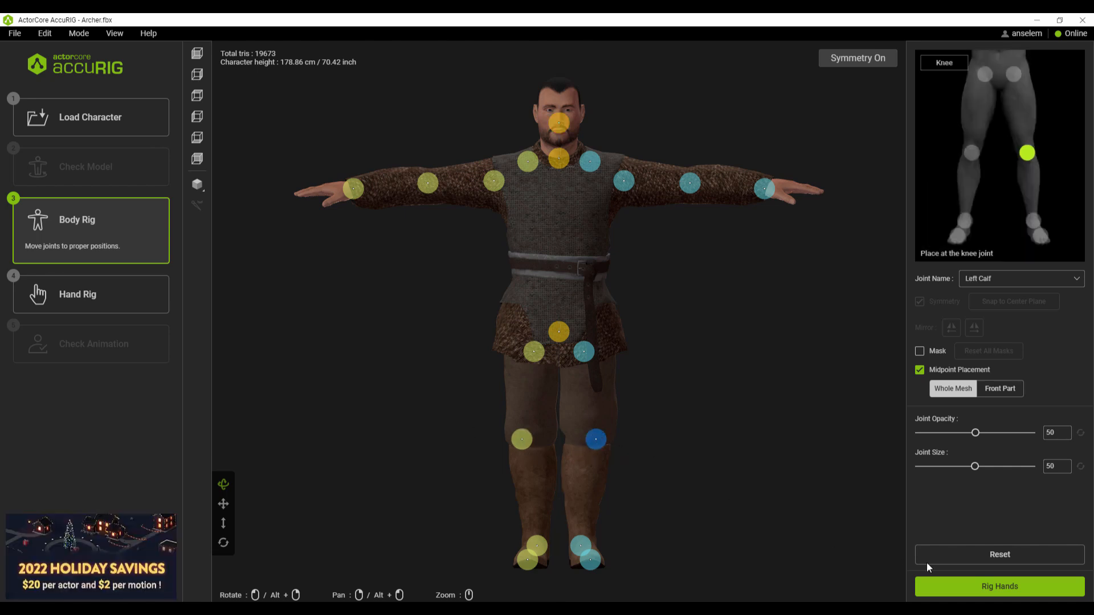
Step: Rig the hands with 5 fingers, check the finger joint placement and finalize the character
click(1015, 592)
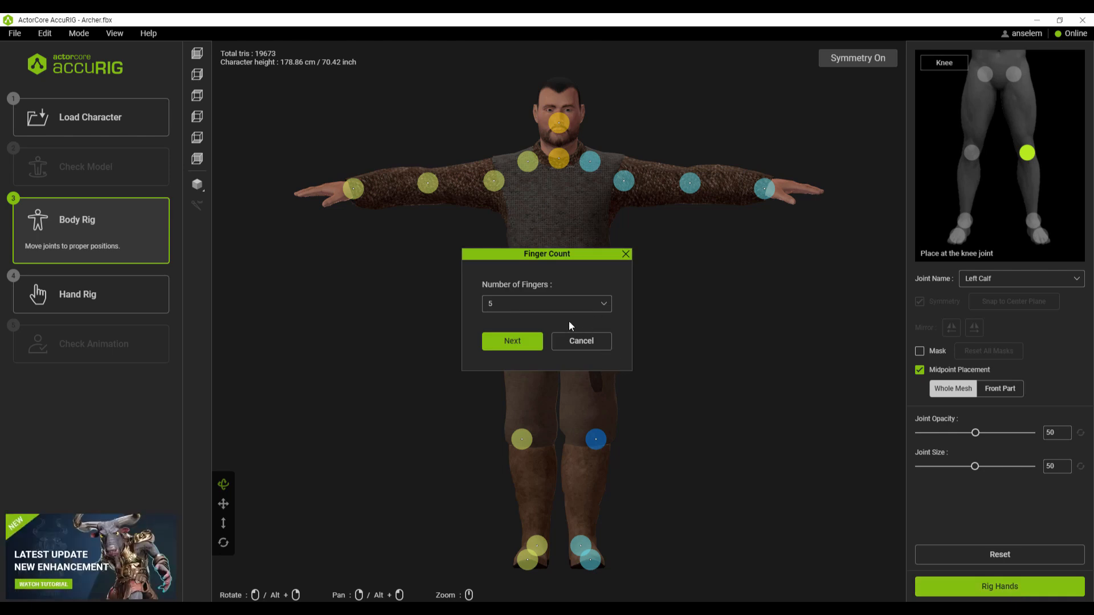
click(513, 342)
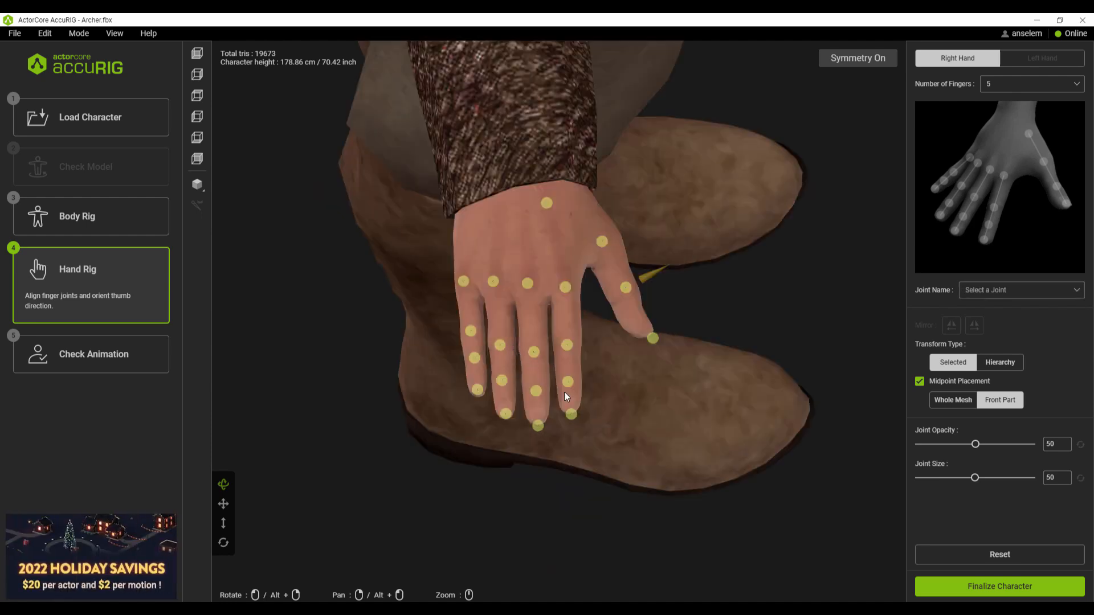
right_drag(592, 429, 678, 328)
scroll(678, 328, down, 6)
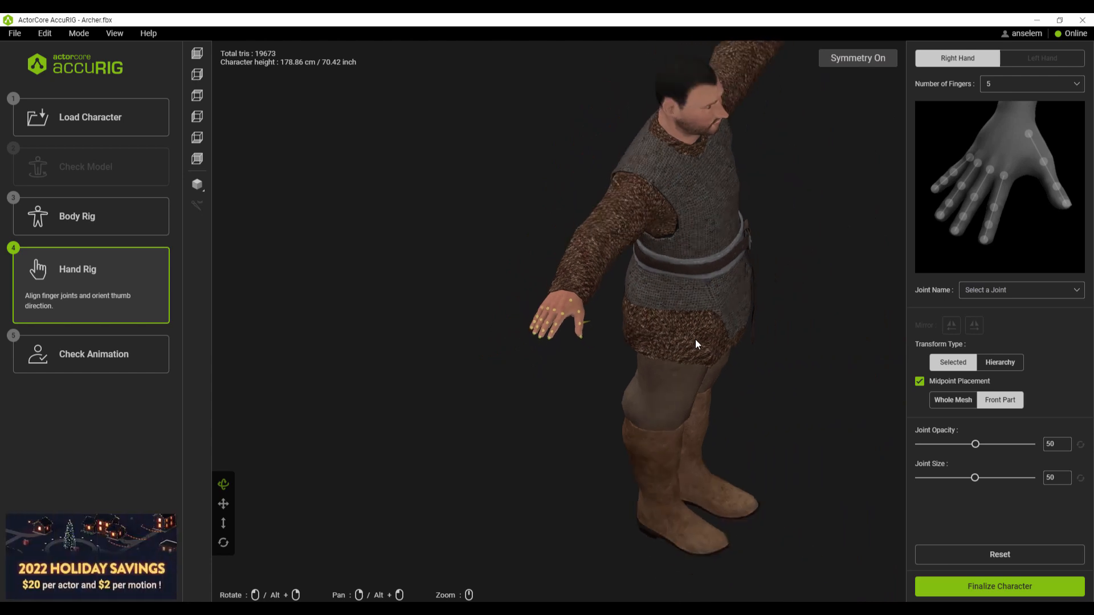
click(968, 587)
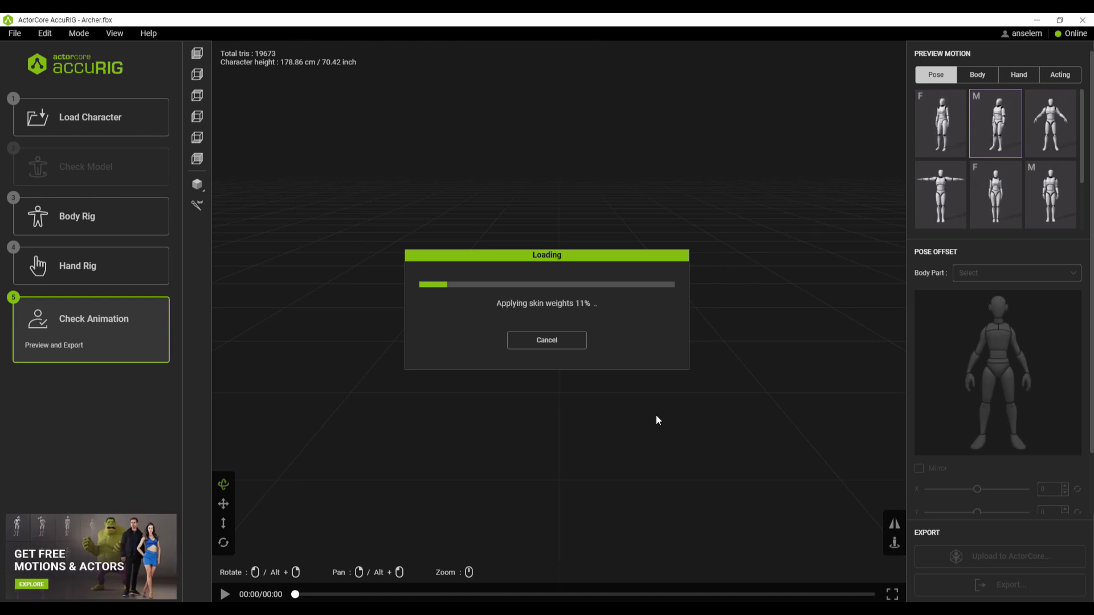
Step: Preview a standing pose and several body motions, including the forward bend, on the rigged archer
click(951, 198)
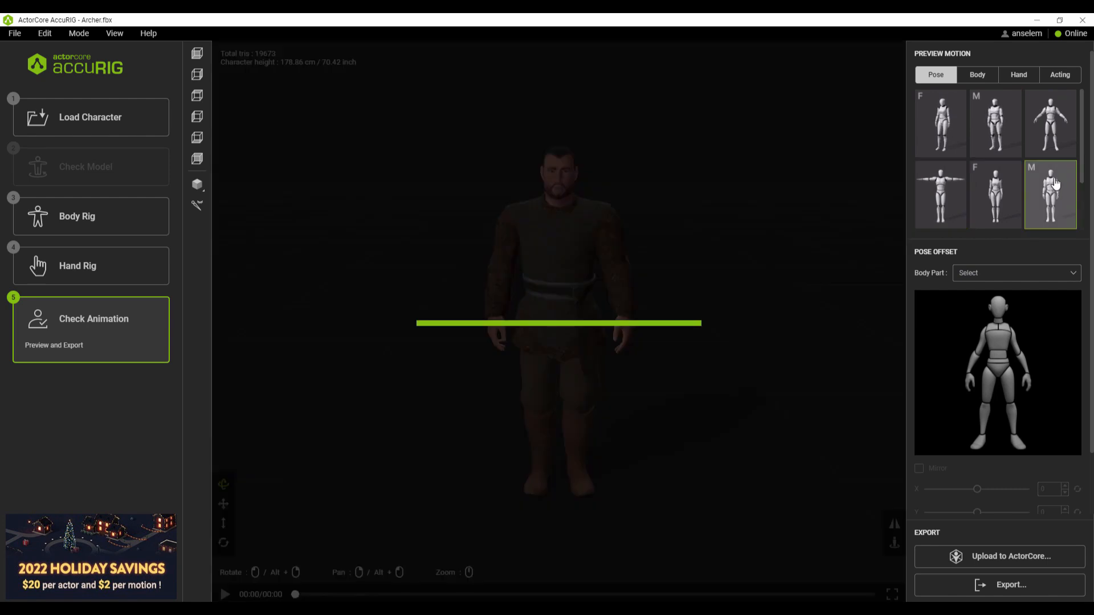
click(977, 73)
click(945, 135)
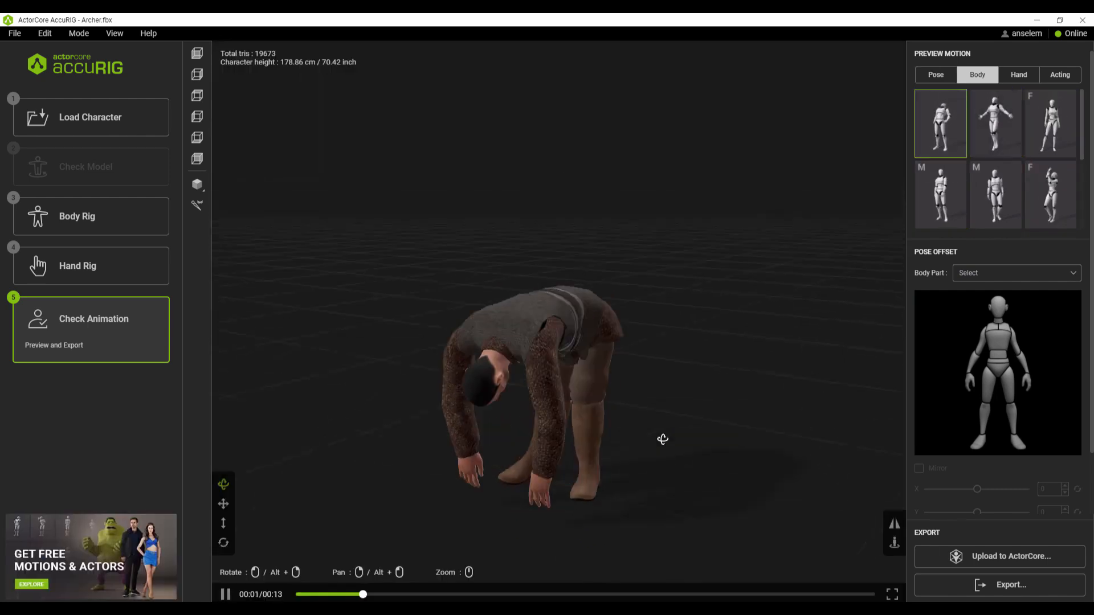
click(1040, 196)
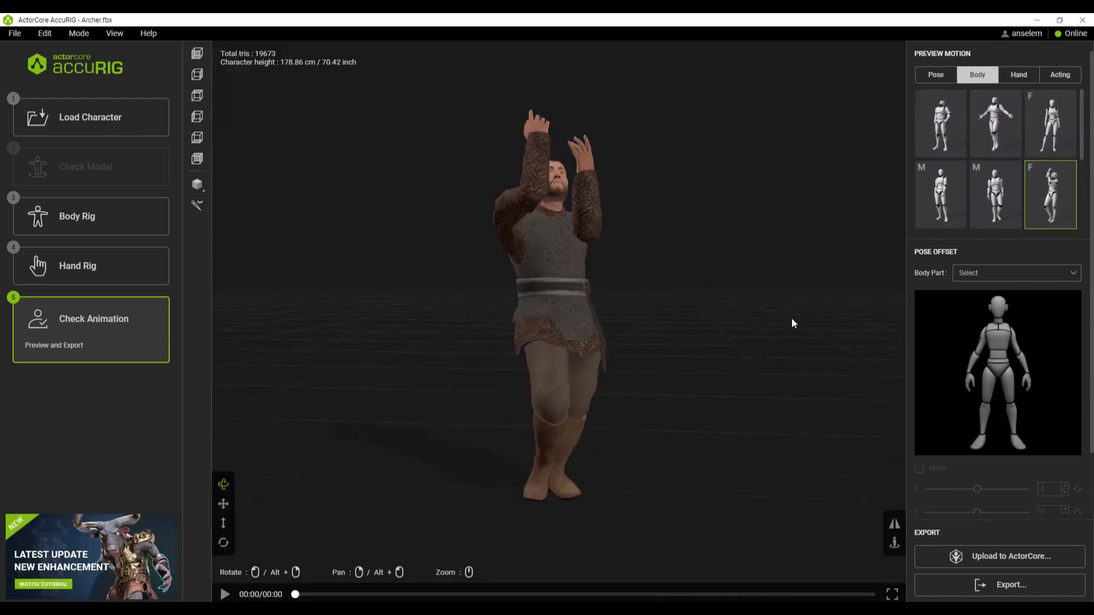
click(1003, 130)
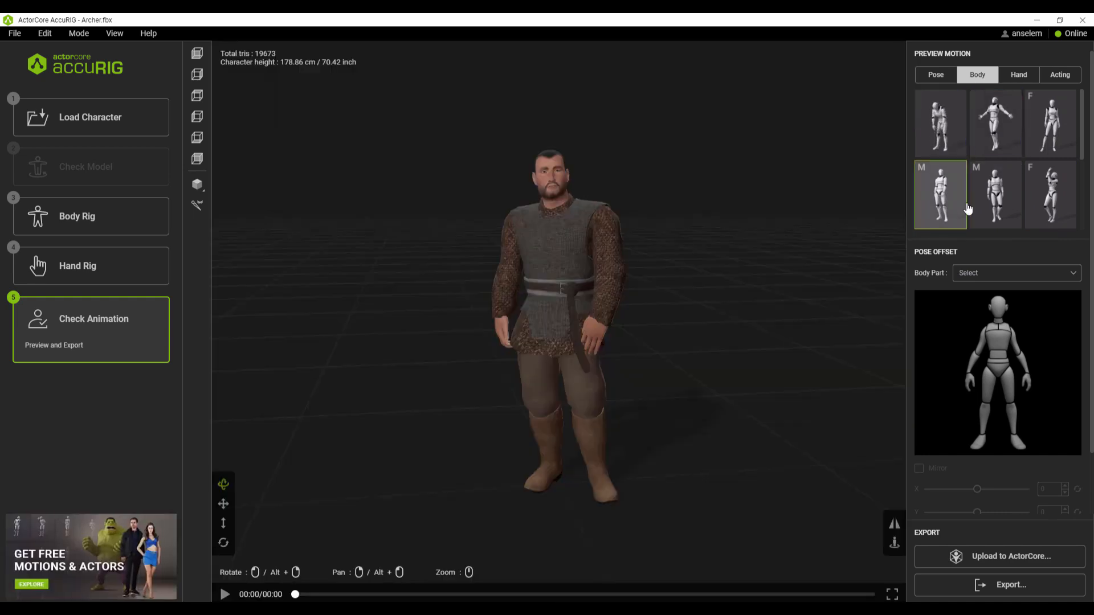
Step: Preview the hand motions and examine the archer's fingers up close from different angles
click(1018, 75)
drag(663, 296, 586, 176)
scroll(587, 176, up, 3)
click(998, 124)
drag(741, 257, 797, 290)
click(1053, 124)
drag(748, 369, 638, 330)
Step: Preview the acting motions on the archer, ending with the first male walking motion
click(1059, 74)
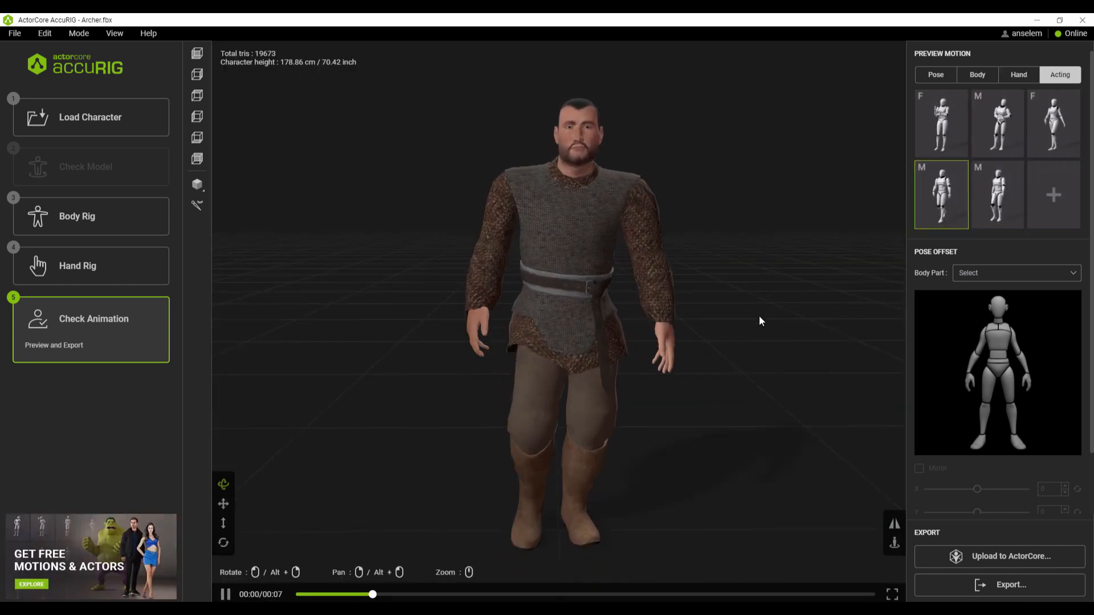
click(1038, 149)
click(941, 194)
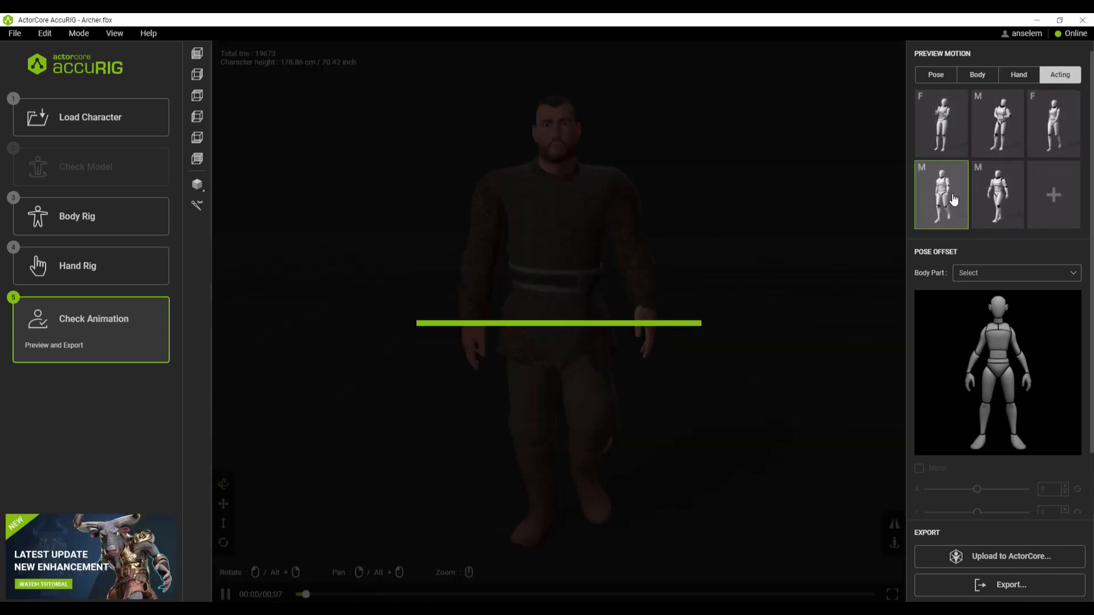
Step: Look at the available export formats, dismiss them and pause the walking motion
click(999, 589)
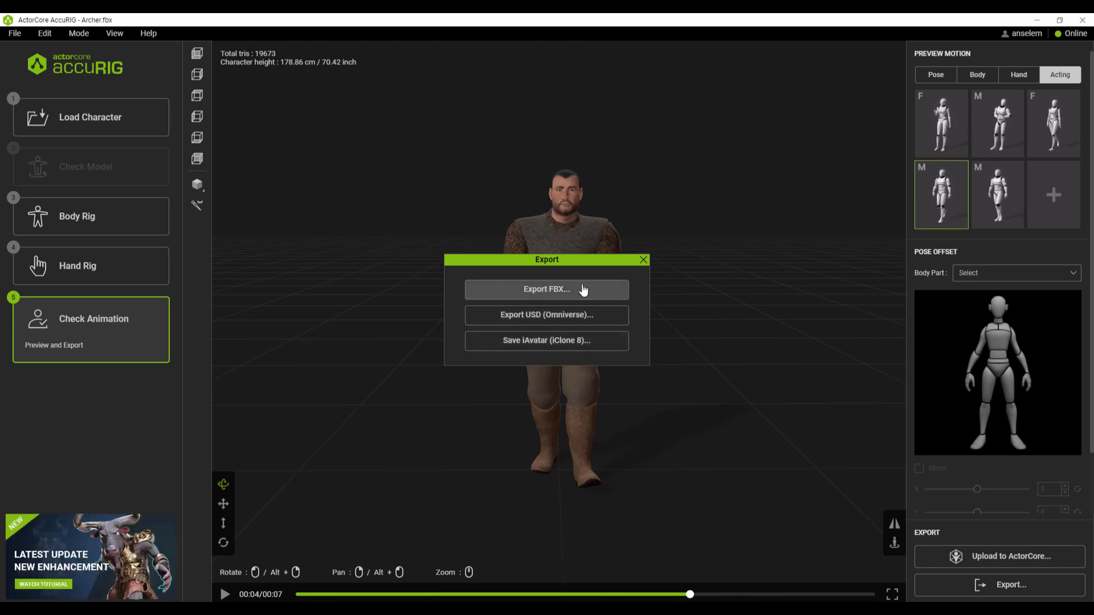
click(643, 262)
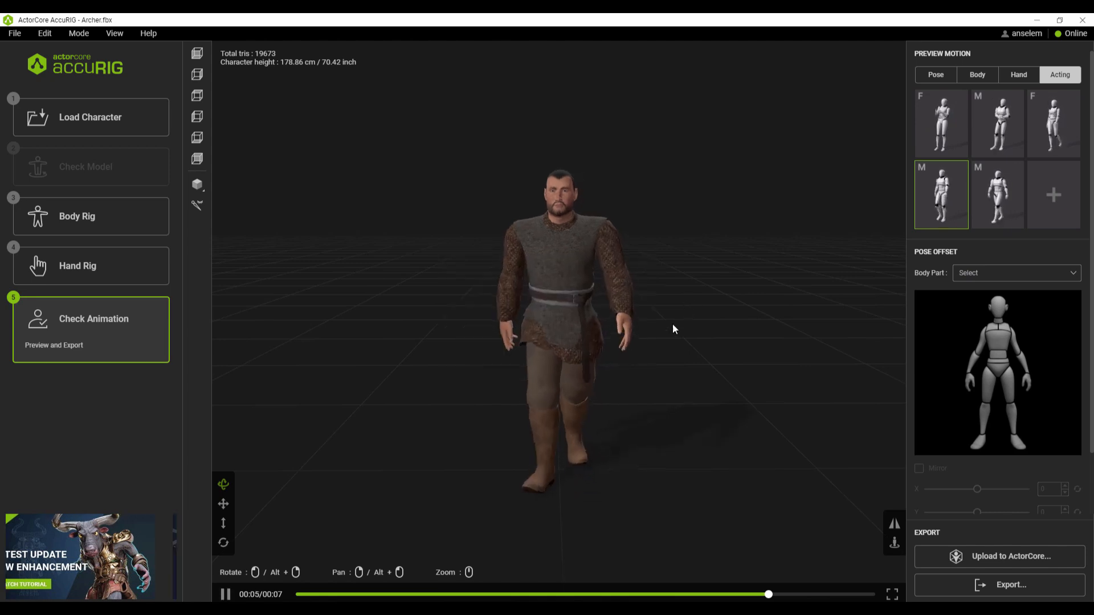
click(234, 597)
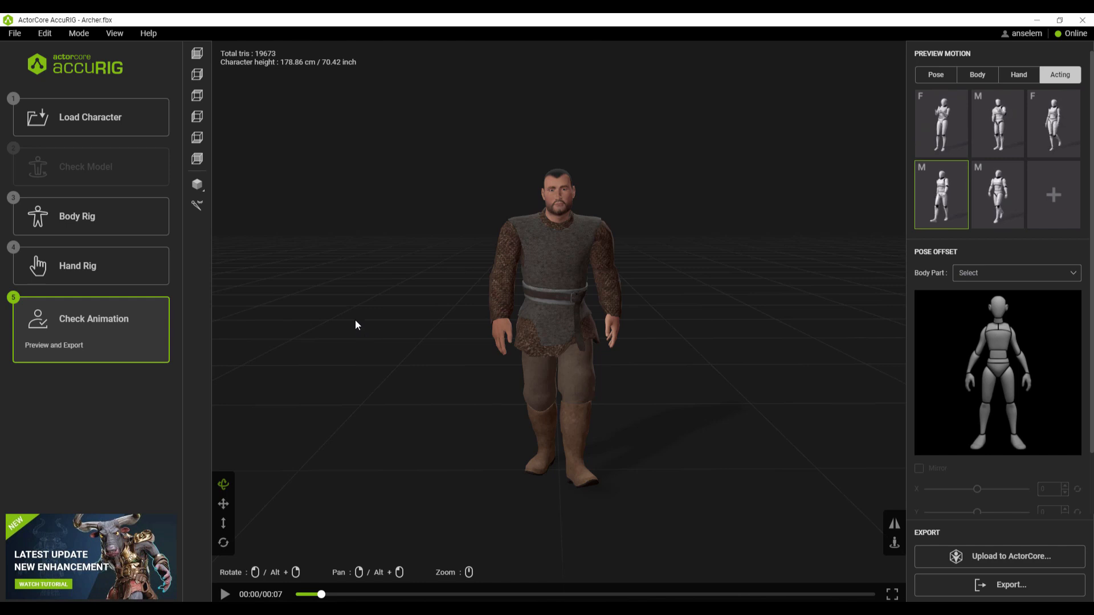
Step: Show the bones inside the archer and examine the skeleton up close
click(198, 210)
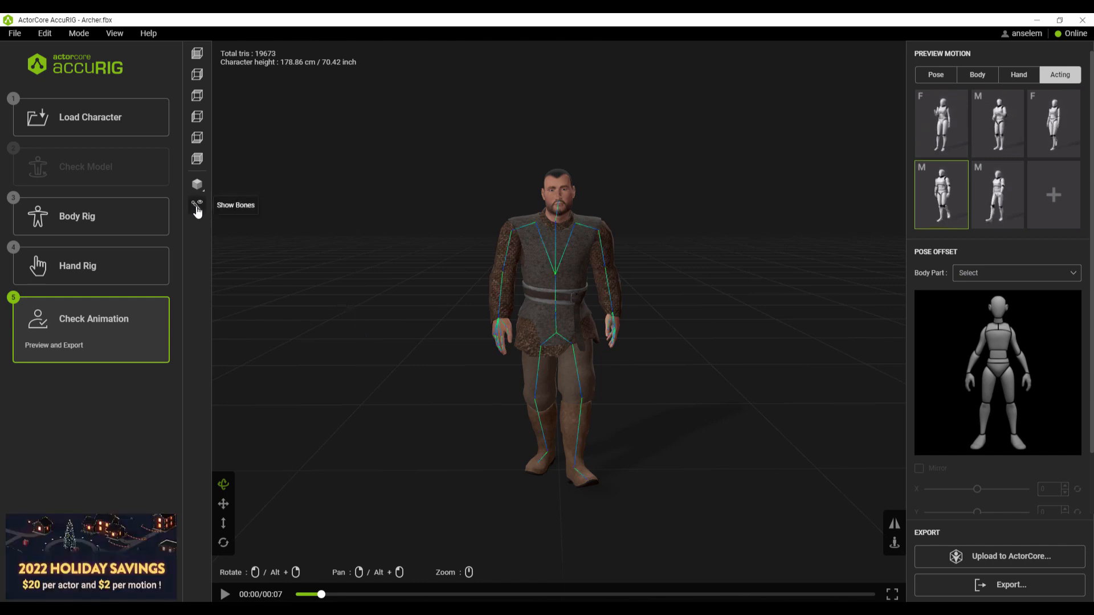
drag(682, 363, 630, 371)
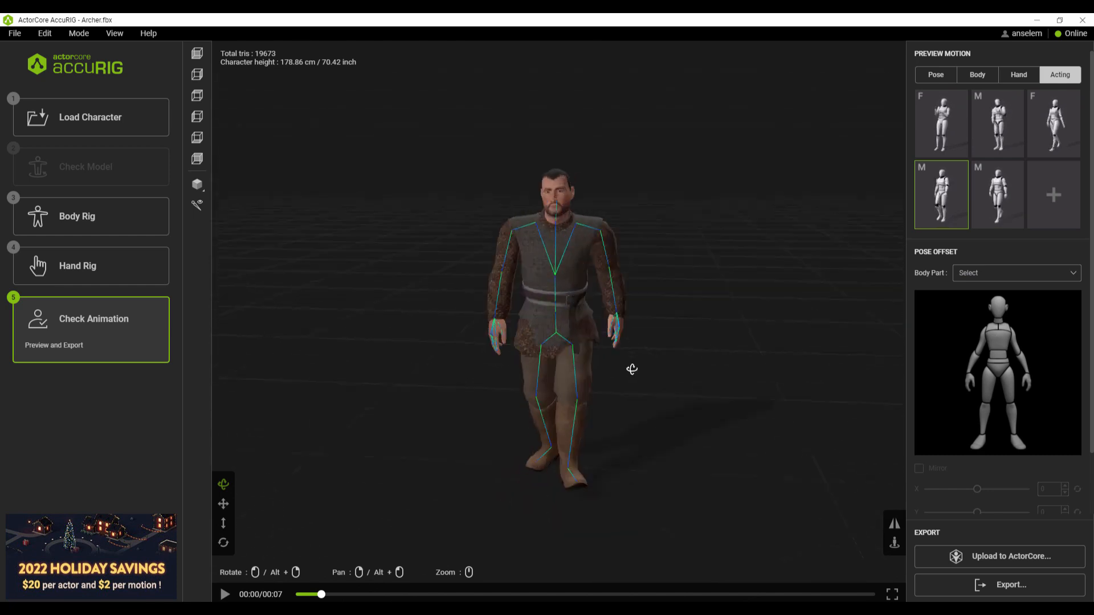
scroll(585, 308, up, 3)
Step: Compare Wireframe and Wireframe on Shaded in red, black and gray, restore Final Render and hide the bones
click(194, 188)
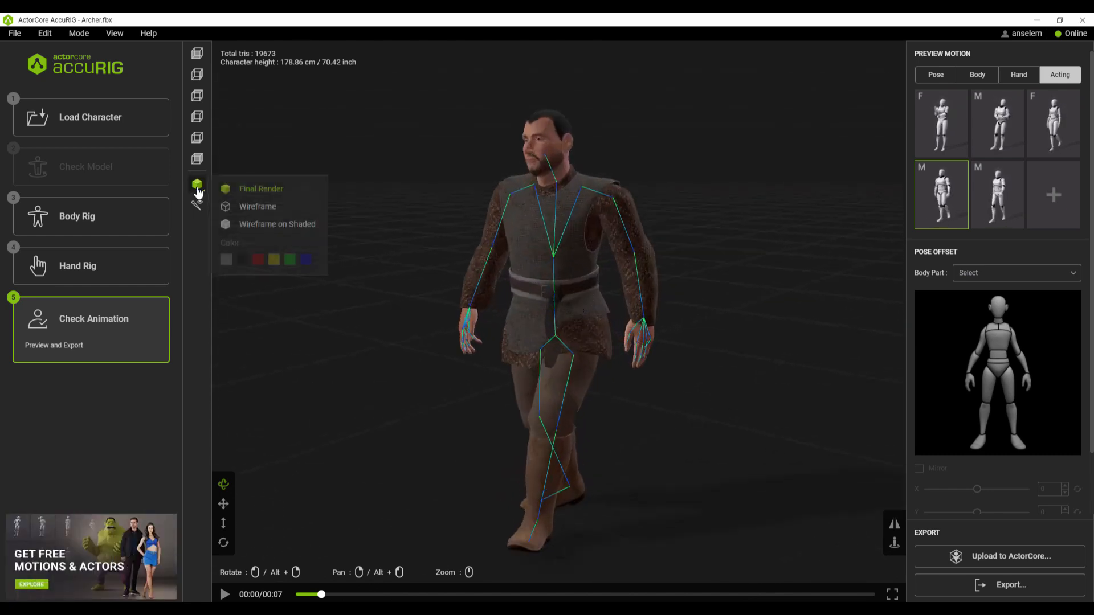
click(250, 210)
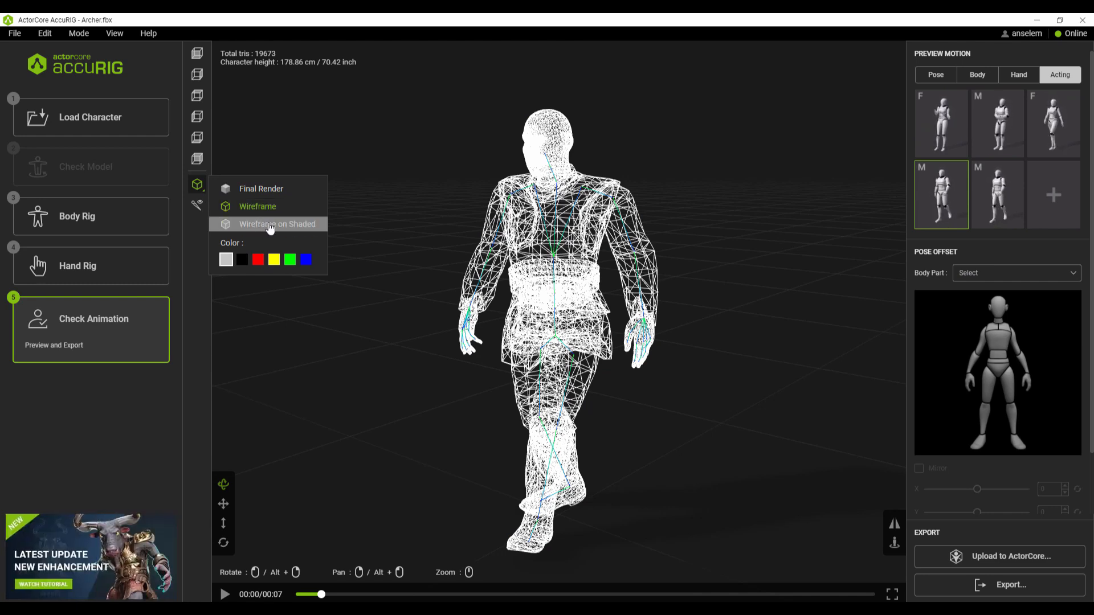
click(271, 226)
click(261, 261)
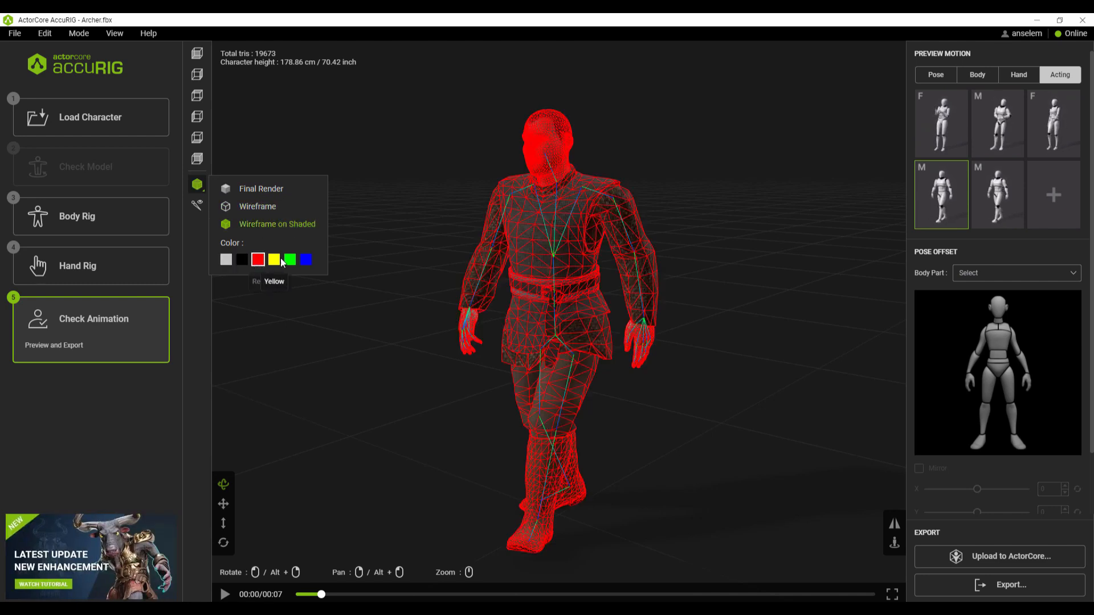
click(242, 261)
click(226, 260)
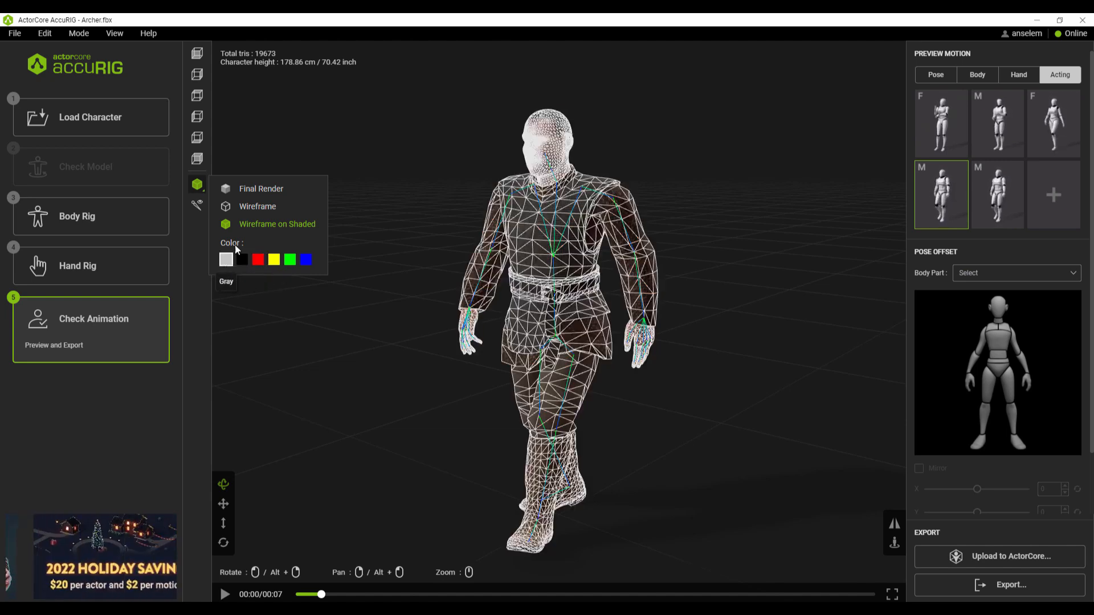
click(251, 193)
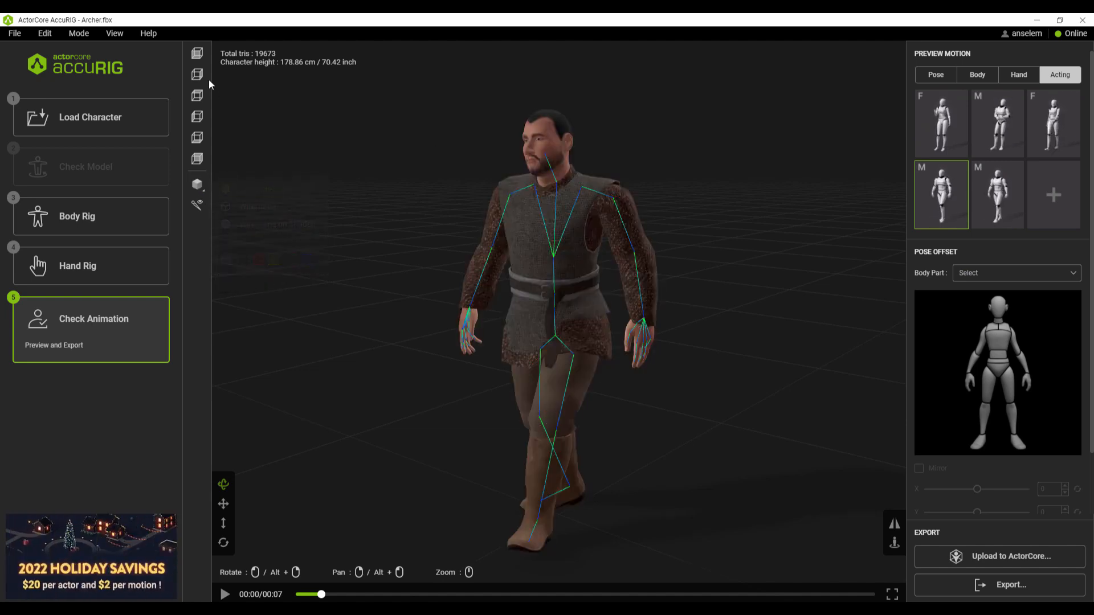
click(197, 205)
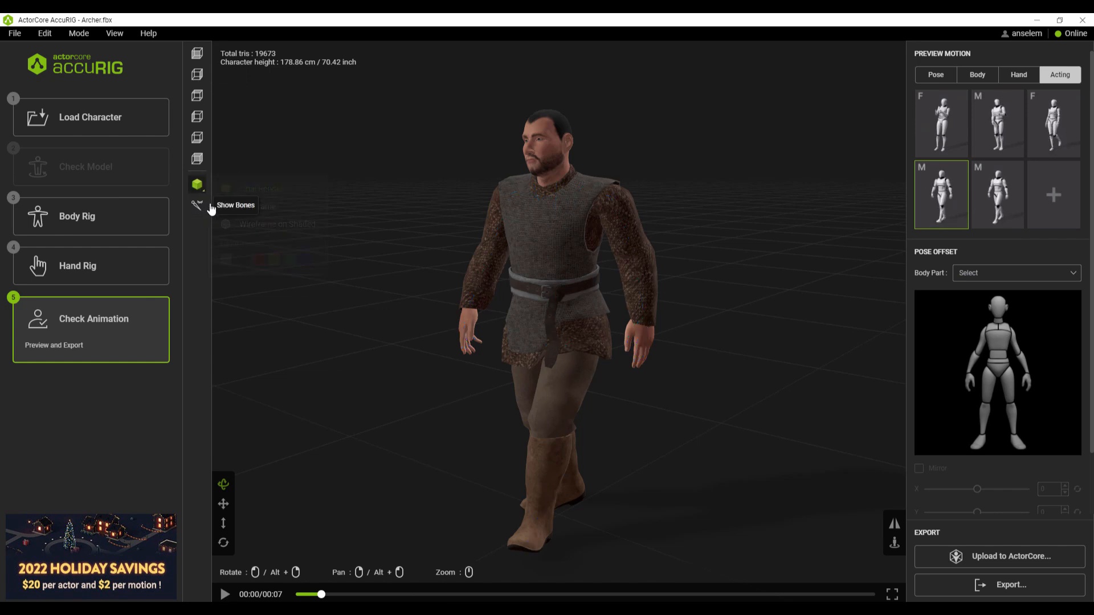
Step: Examine the archer from the preset camera views, including Top, Left and Bottom, and scrub through the walking motion
click(197, 56)
click(198, 76)
click(197, 95)
click(198, 117)
click(199, 139)
click(198, 159)
click(197, 117)
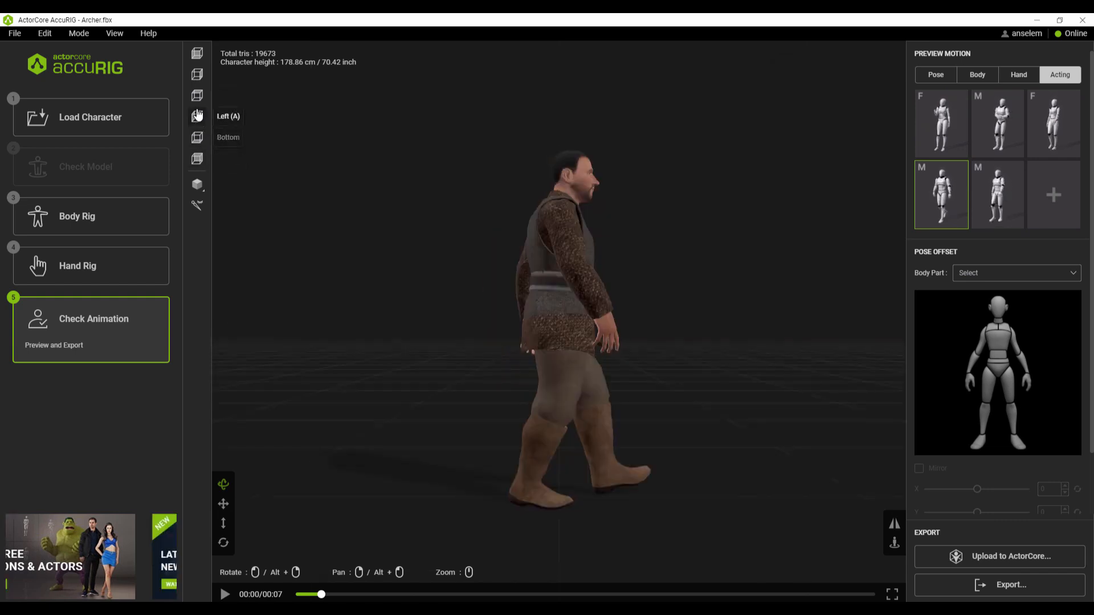
click(197, 95)
click(197, 76)
drag(415, 313, 587, 225)
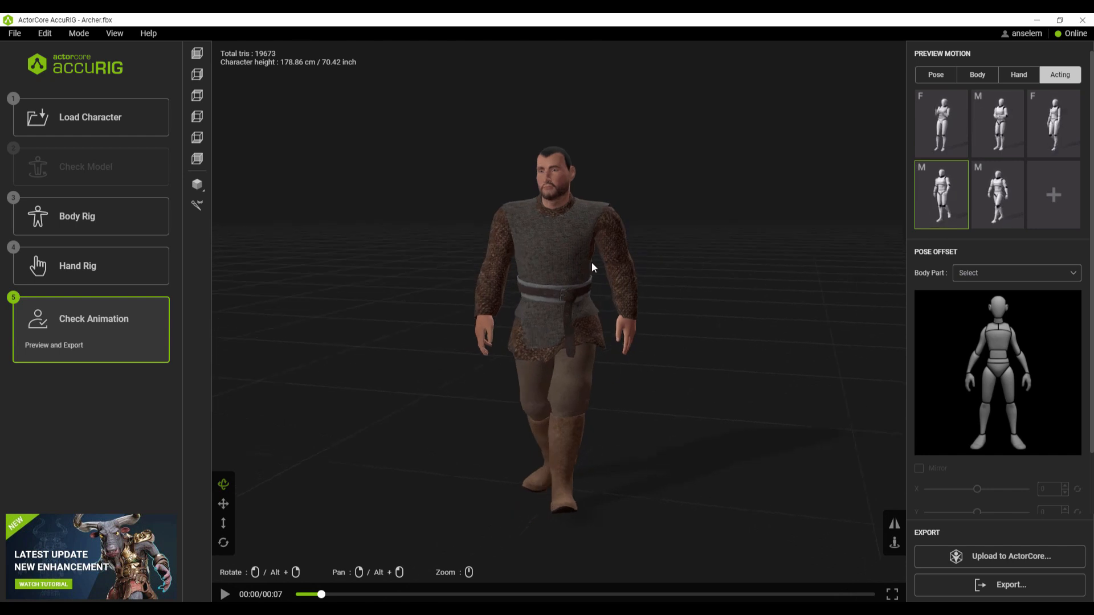
drag(317, 600, 434, 572)
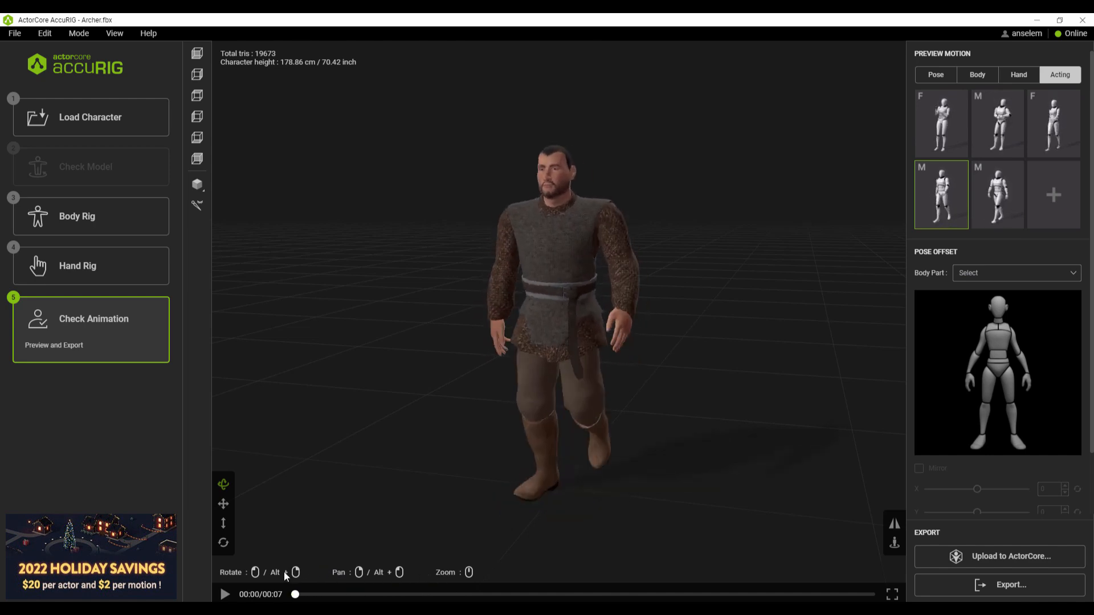
Step: Return the walking motion to its start, raise the archer's right shoulder joint slightly in the body rig, and recheck the animation
drag(492, 590, 292, 595)
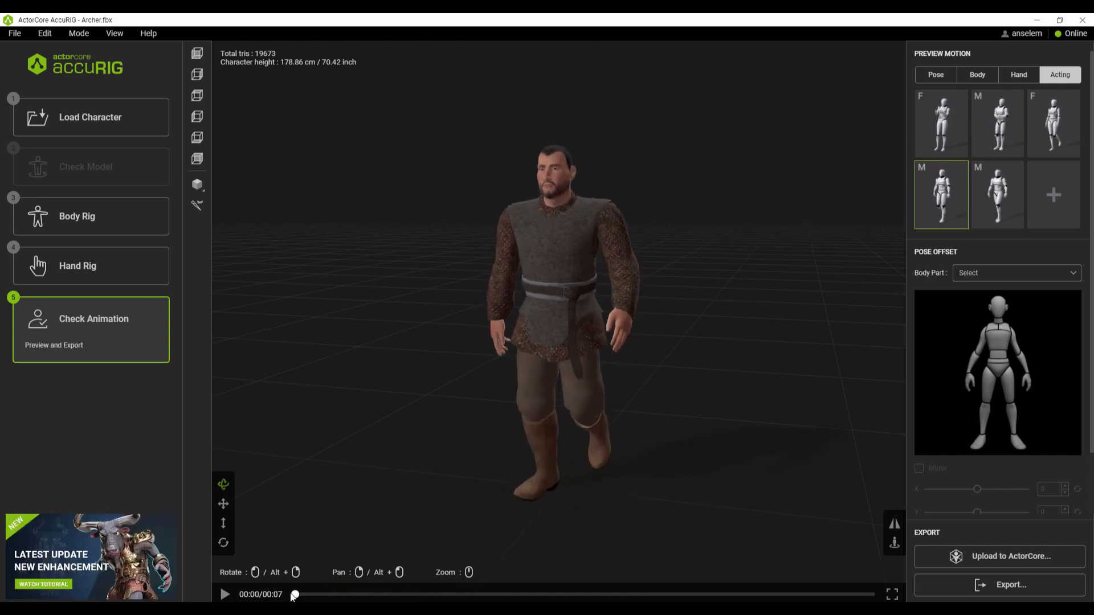
click(106, 225)
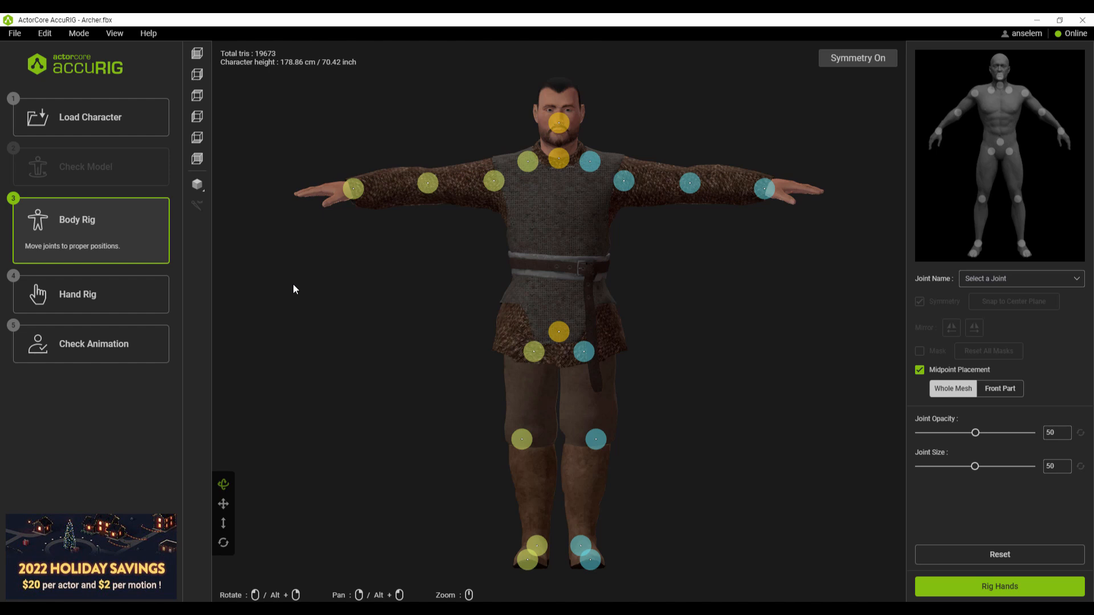
drag(494, 187, 496, 172)
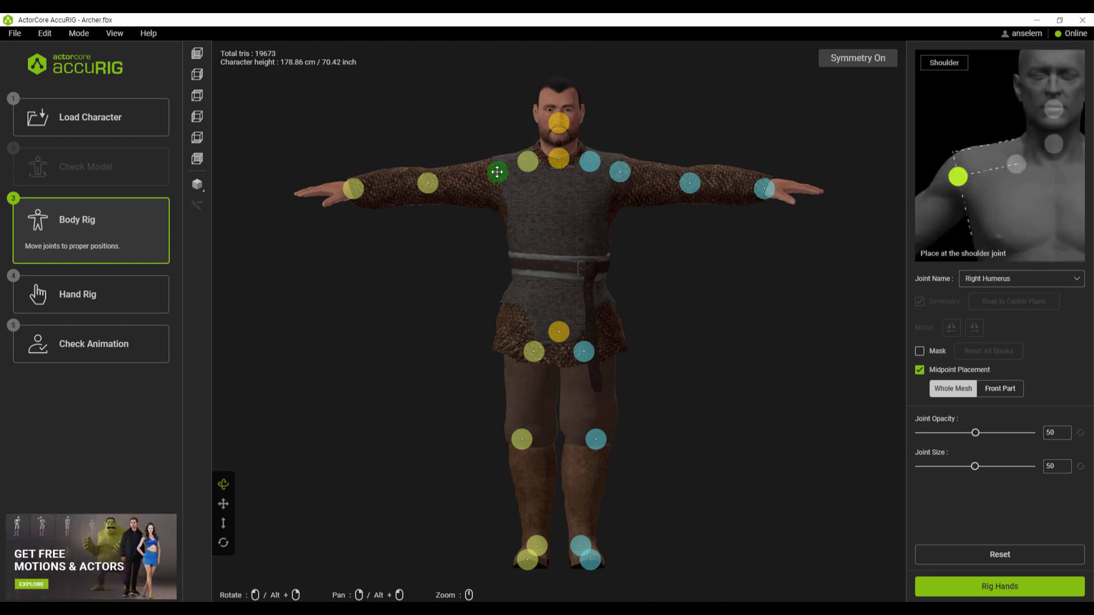
click(110, 347)
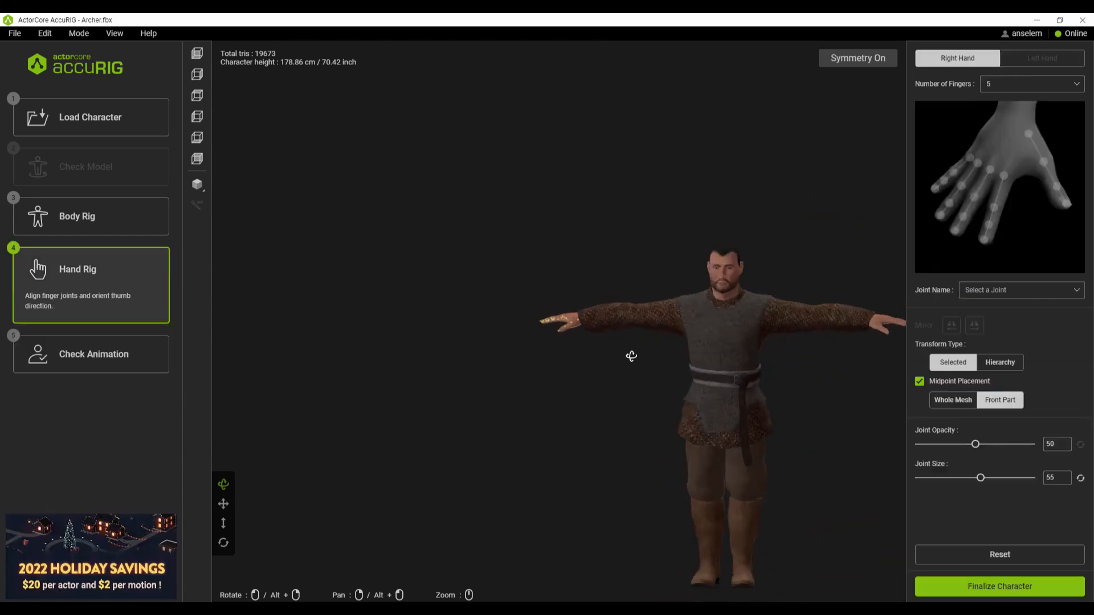
Step: Examine the archer up close from several angles after the shoulder adjustment
drag(629, 356, 499, 388)
right_drag(499, 387, 481, 384)
scroll(481, 383, up, 2)
scroll(481, 384, up, 2)
drag(481, 384, 373, 401)
click(91, 371)
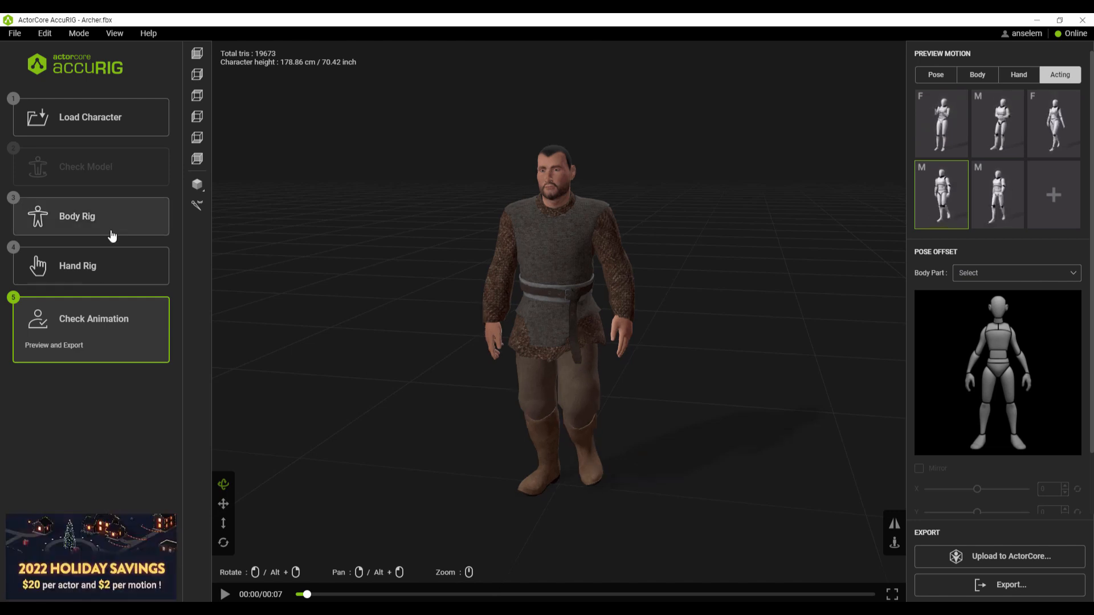
Step: Revisit the archer's body rig, view the character from different angles and return to the animation check
click(133, 222)
drag(749, 377, 610, 373)
scroll(579, 371, up, 5)
drag(431, 435, 550, 423)
scroll(549, 409, down, 5)
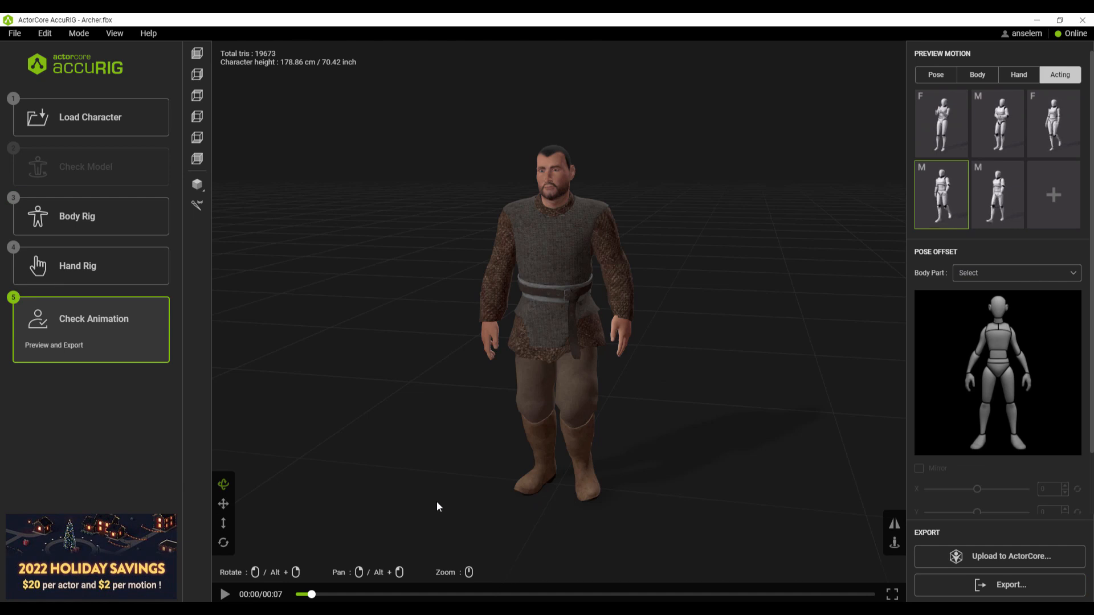
drag(434, 495, 464, 482)
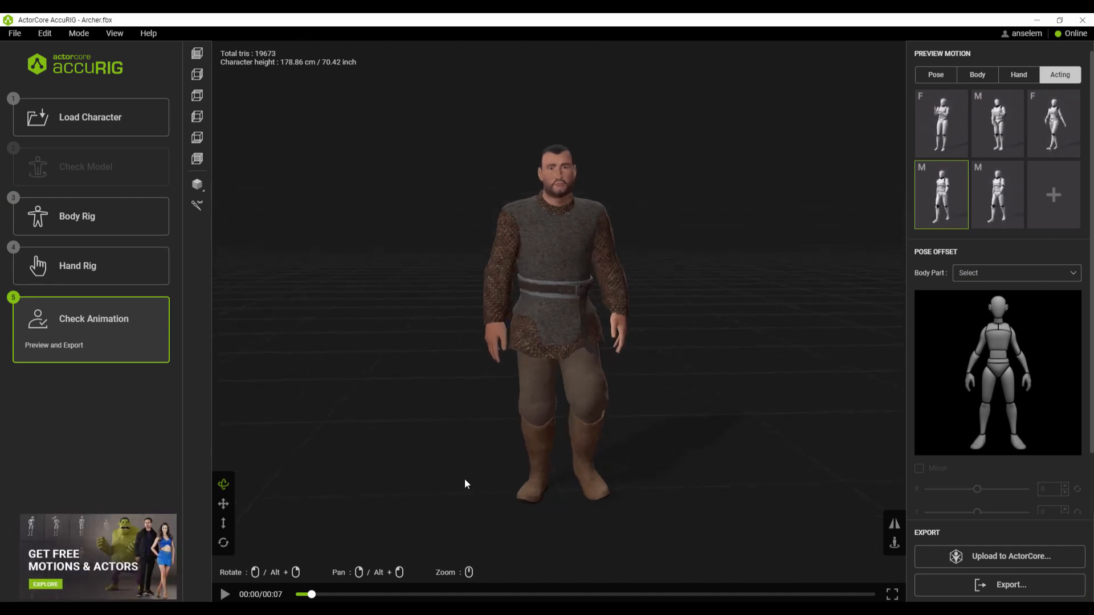
Step: Mirror the archer's walking motion and toggle the anchor option beside the mirror setting
click(896, 528)
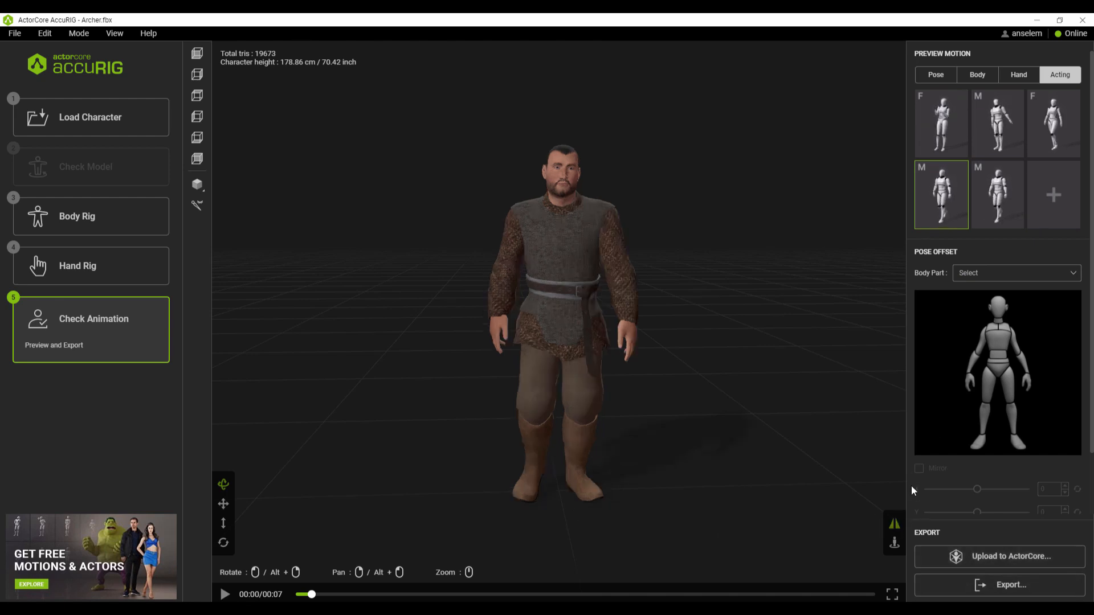
click(895, 545)
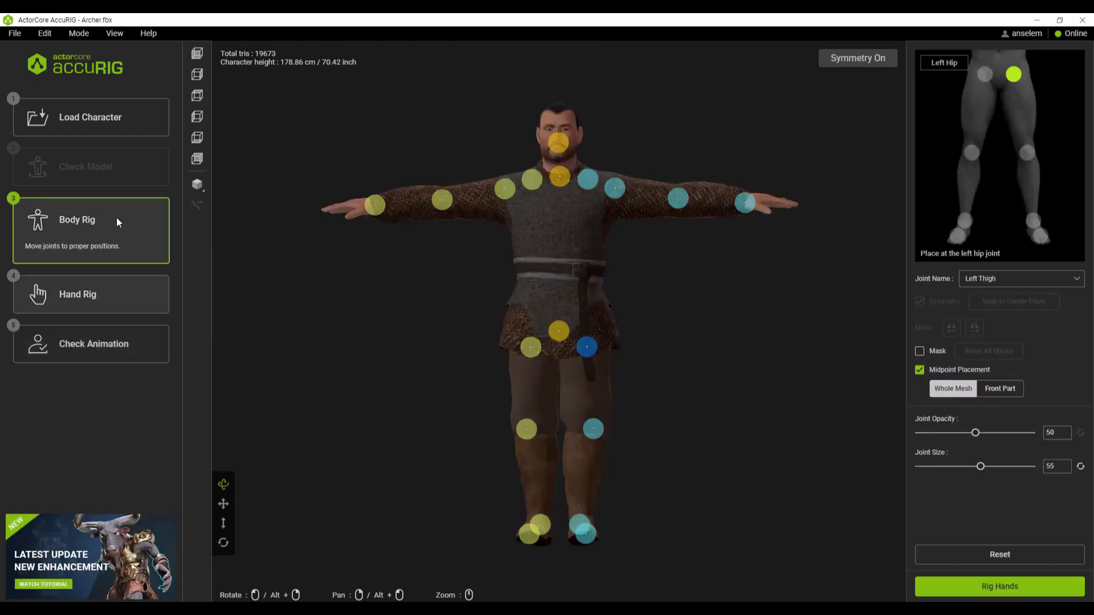
Step: Go back to the character loading stage and load Pete.obj
click(103, 125)
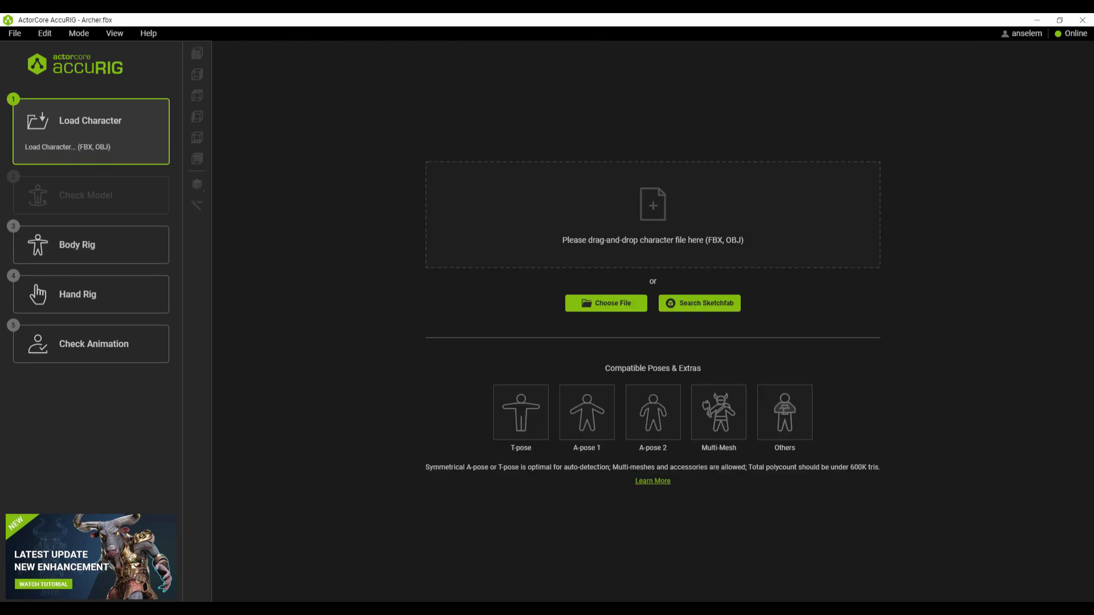
drag(865, 183, 643, 232)
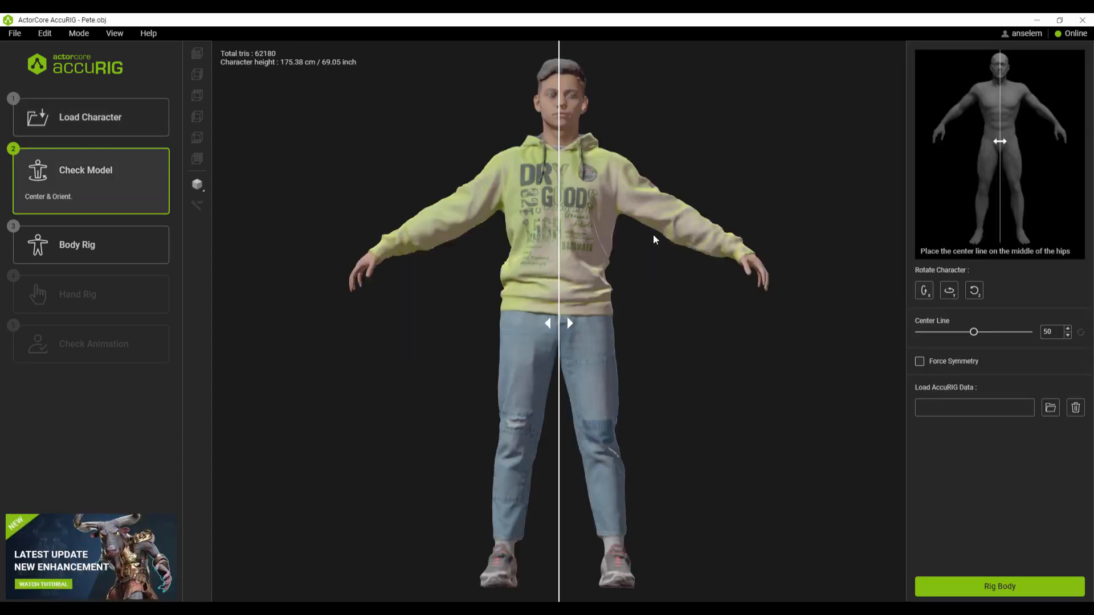
Step: Try shifting the center line to 48.77 and rotating the character about the X and Z axes, restoring the original centering and orientation
mouse_move(560, 323)
mouse_down()
mouse_move(544, 323)
mouse_move(569, 323)
mouse_move(550, 323)
mouse_up()
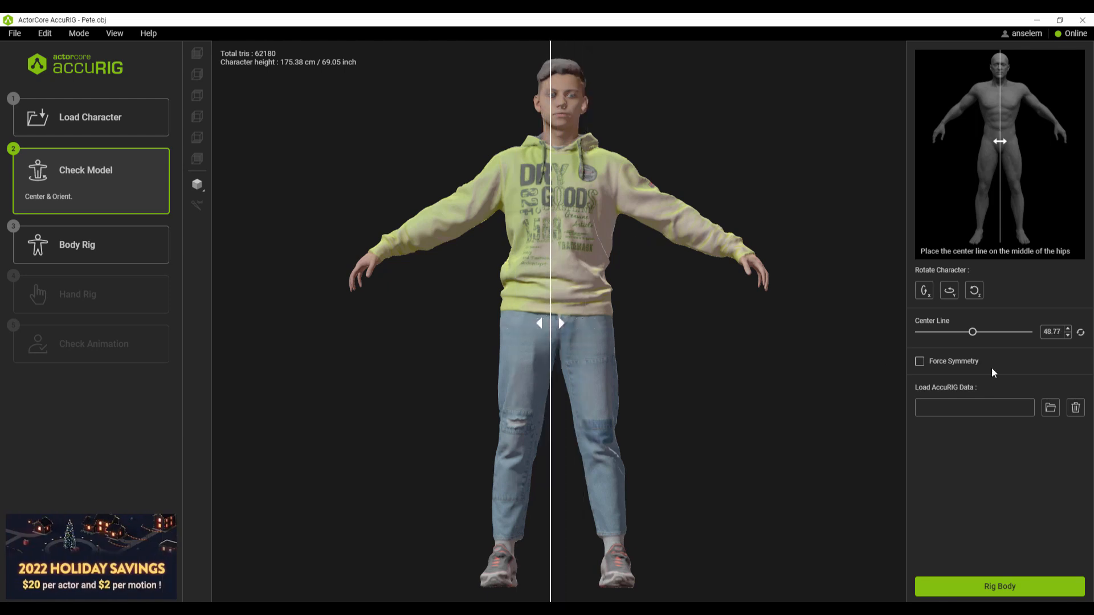
click(1080, 337)
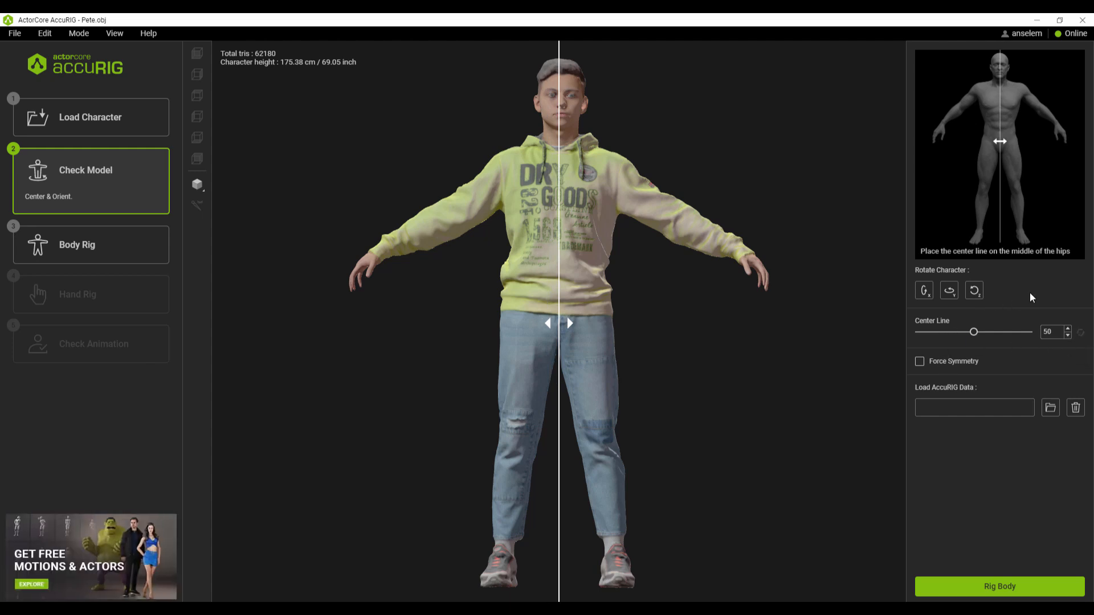
click(927, 294)
click(926, 294)
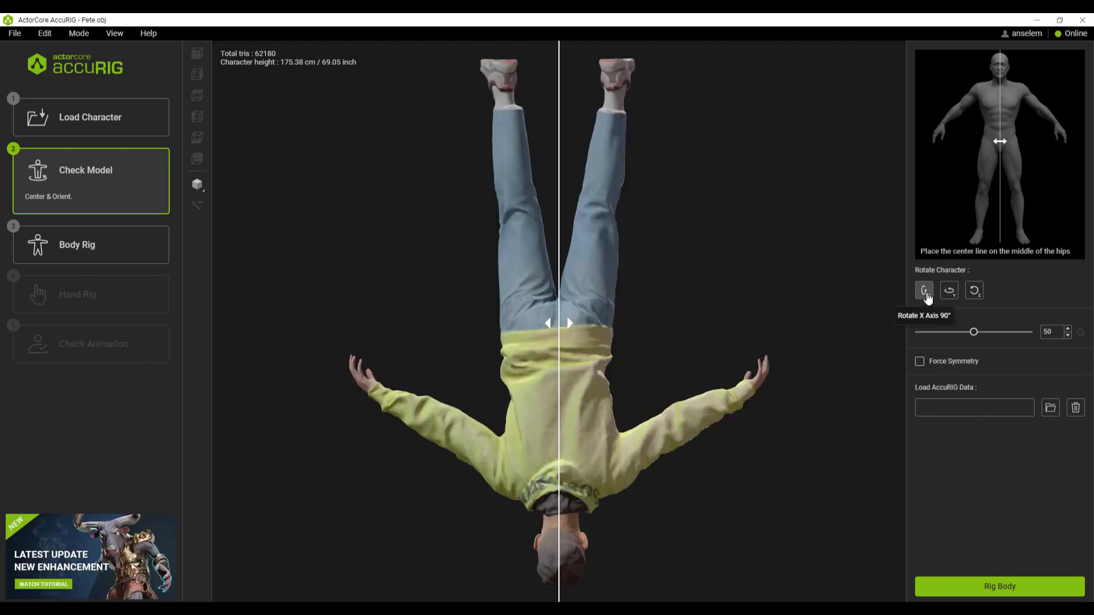
click(927, 294)
click(926, 294)
click(927, 294)
click(926, 294)
click(927, 294)
click(927, 294)
click(977, 295)
click(977, 295)
click(978, 295)
click(978, 294)
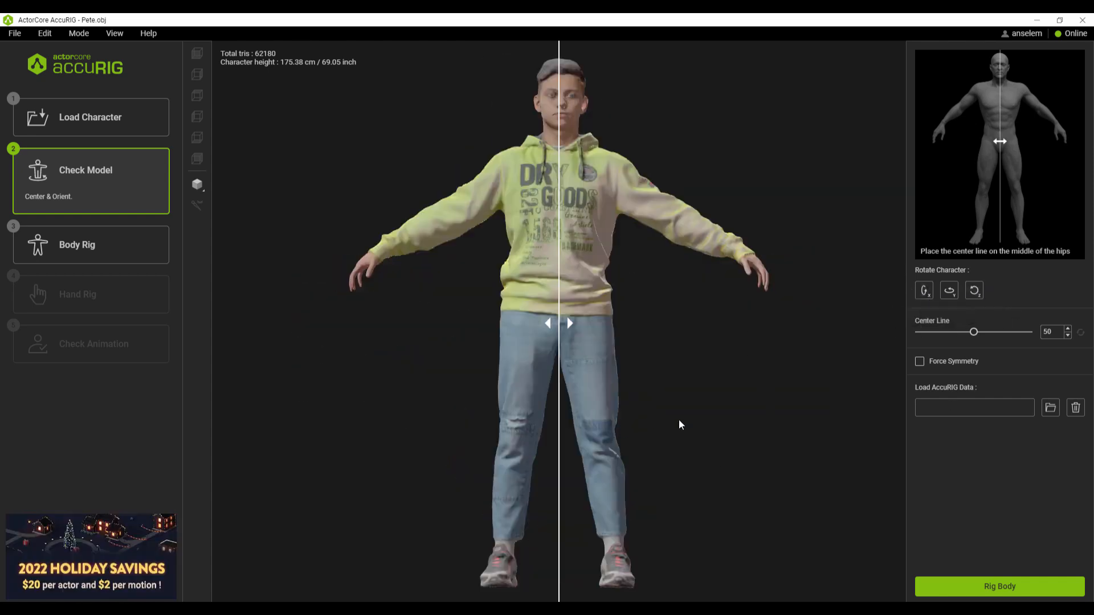
Step: Try Force Symmetry, turn it back off, and generate the body rig
click(920, 362)
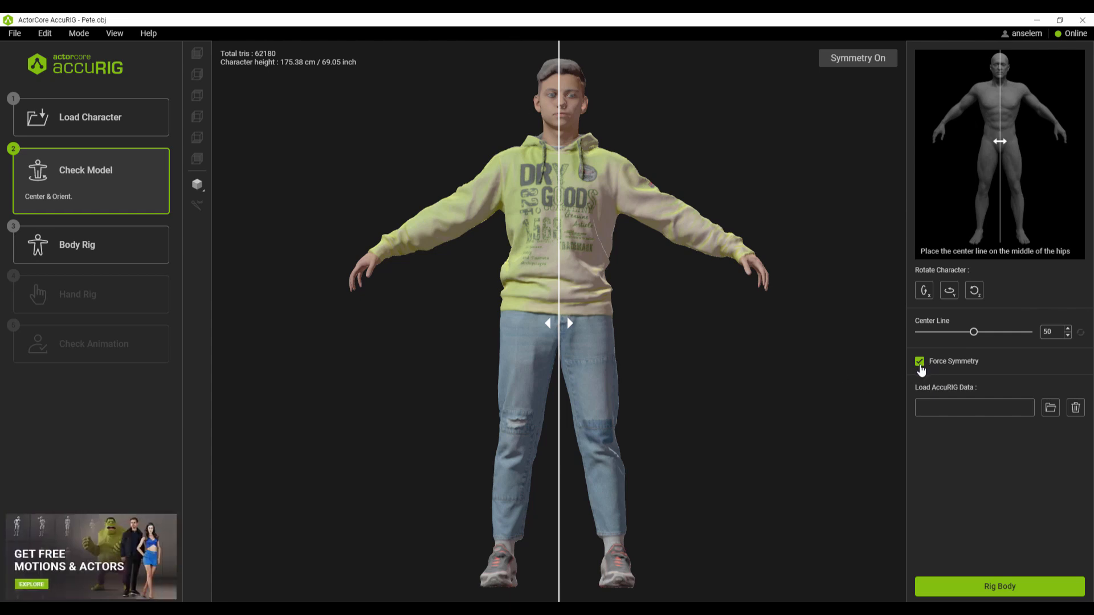
click(919, 365)
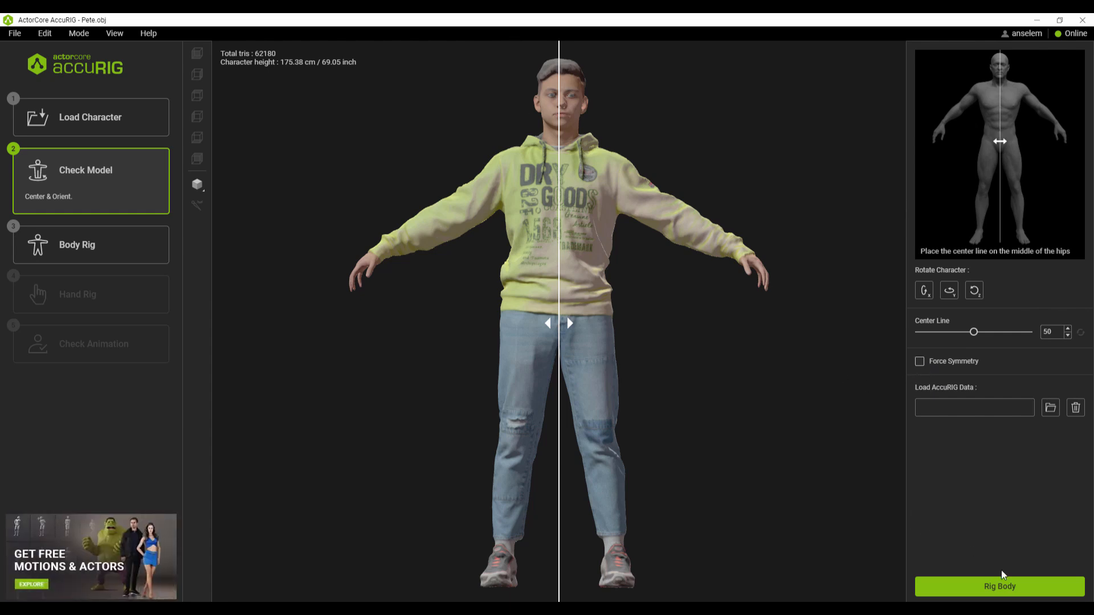
click(1007, 591)
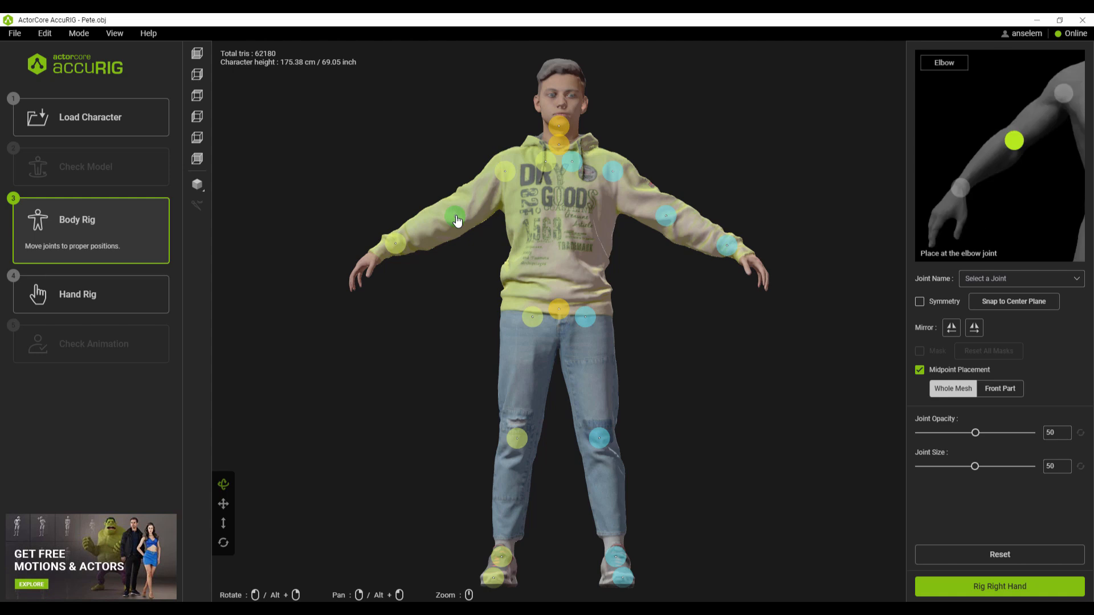
Step: Move the right wrist joint to the cuff, raise the right knee, hip and pelvis joints, and mirror the limb joints to the left side
mouse_move(395, 245)
mouse_down()
mouse_move(371, 247)
mouse_move(383, 253)
mouse_up()
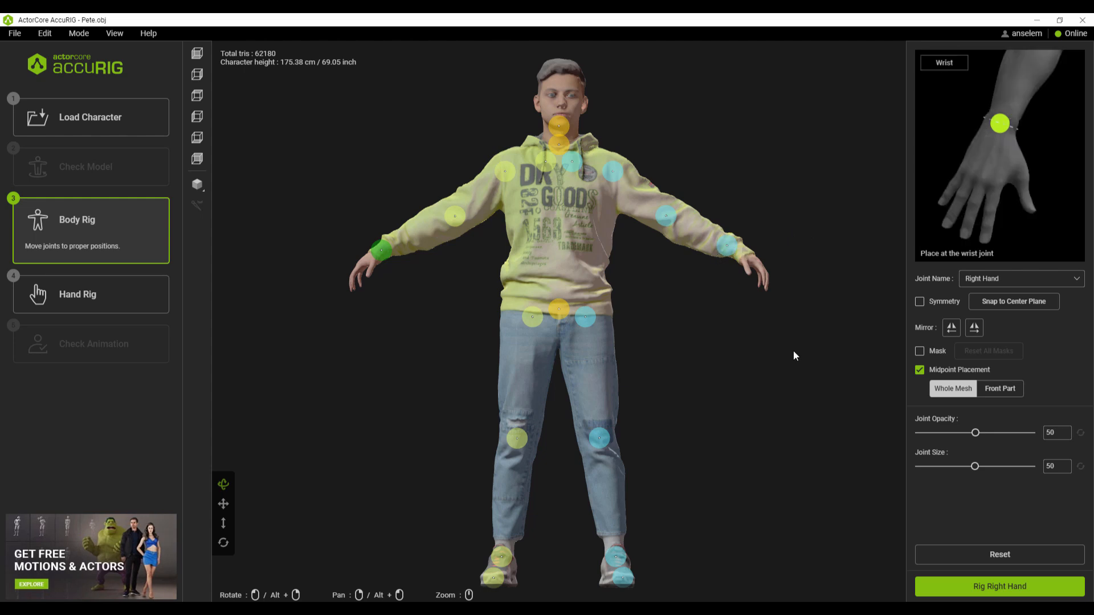
click(975, 330)
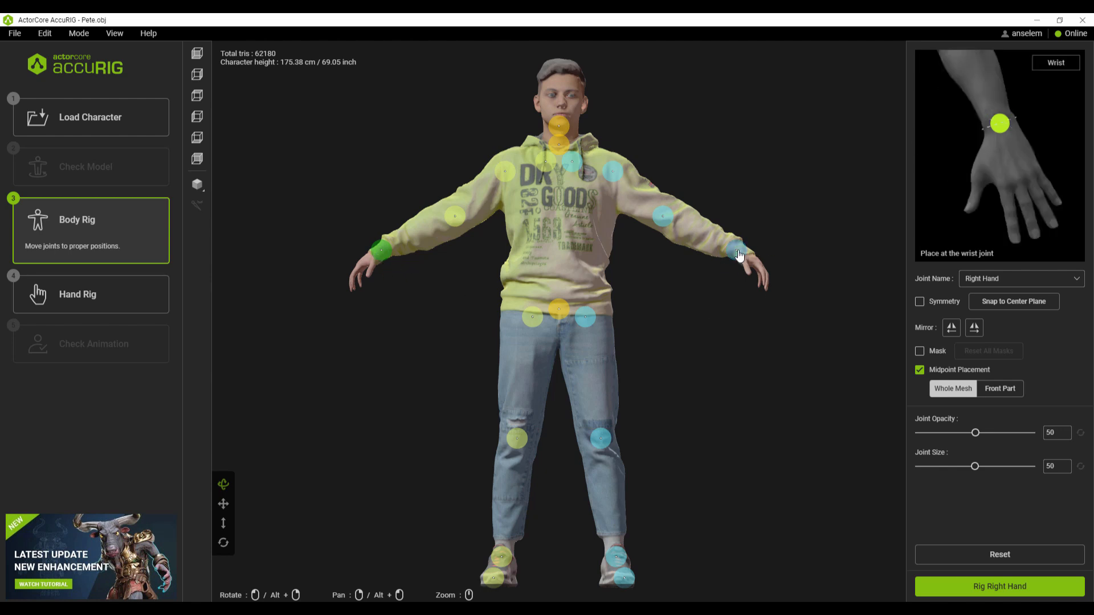
drag(516, 438, 515, 427)
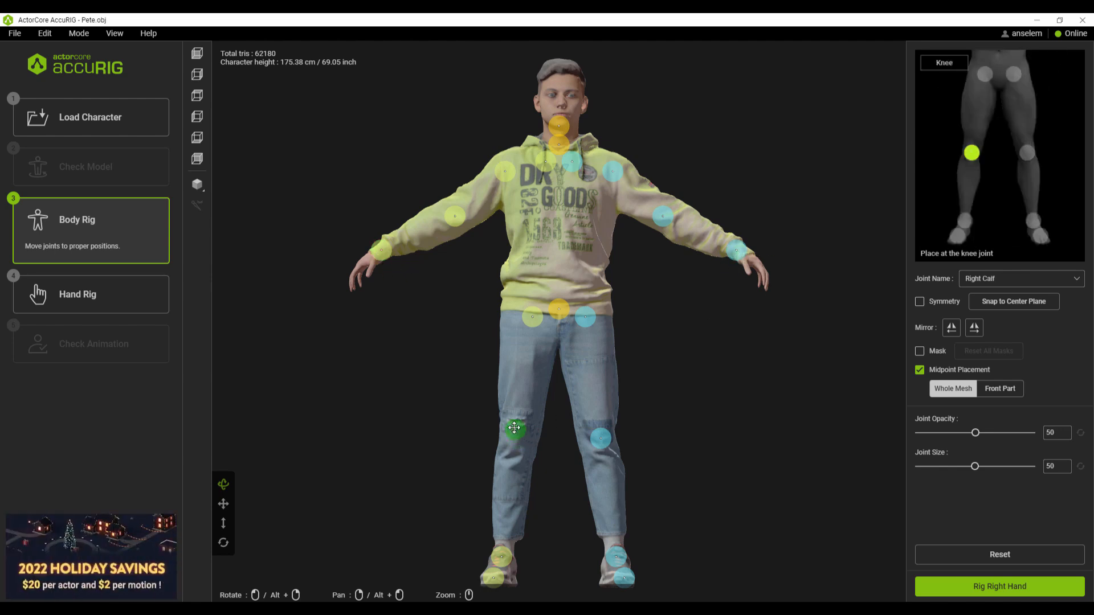
click(980, 334)
drag(532, 317, 568, 293)
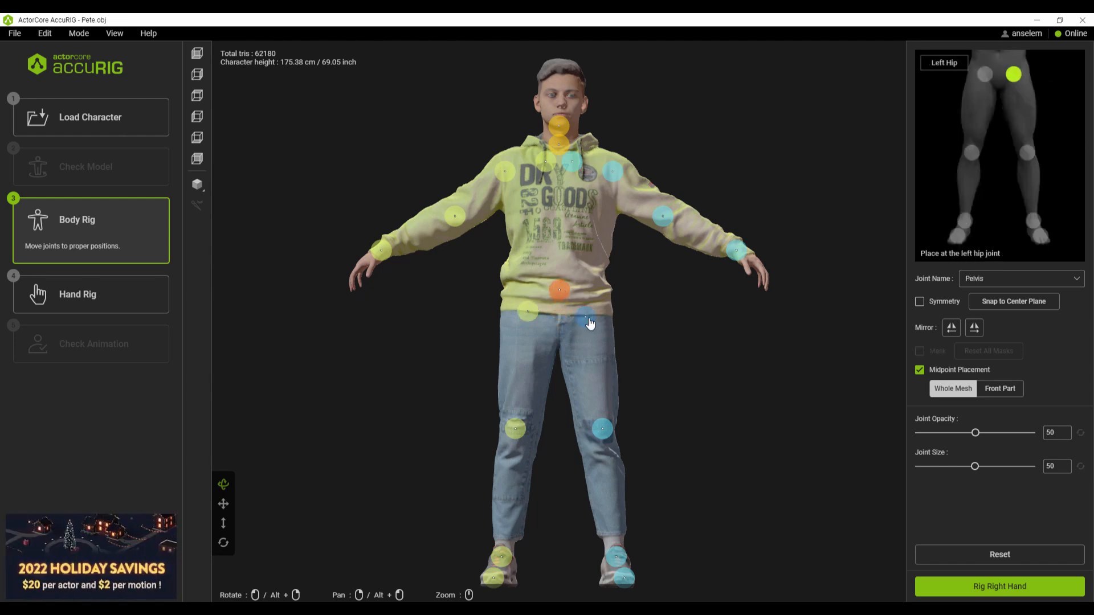
click(527, 311)
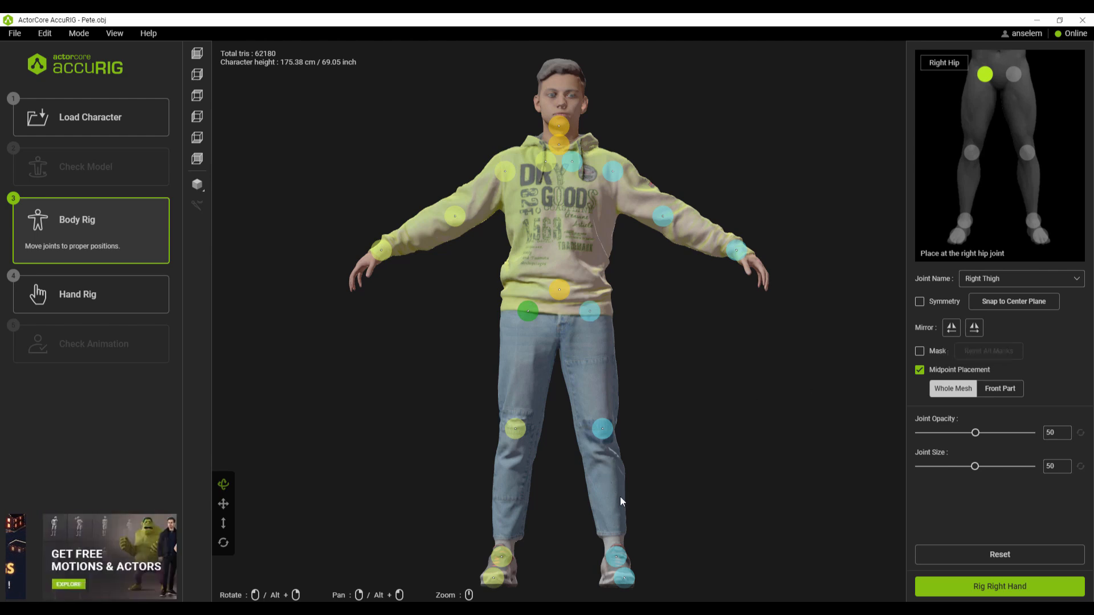
Step: Start rigging the right hand with 5 fingers
click(995, 591)
click(567, 309)
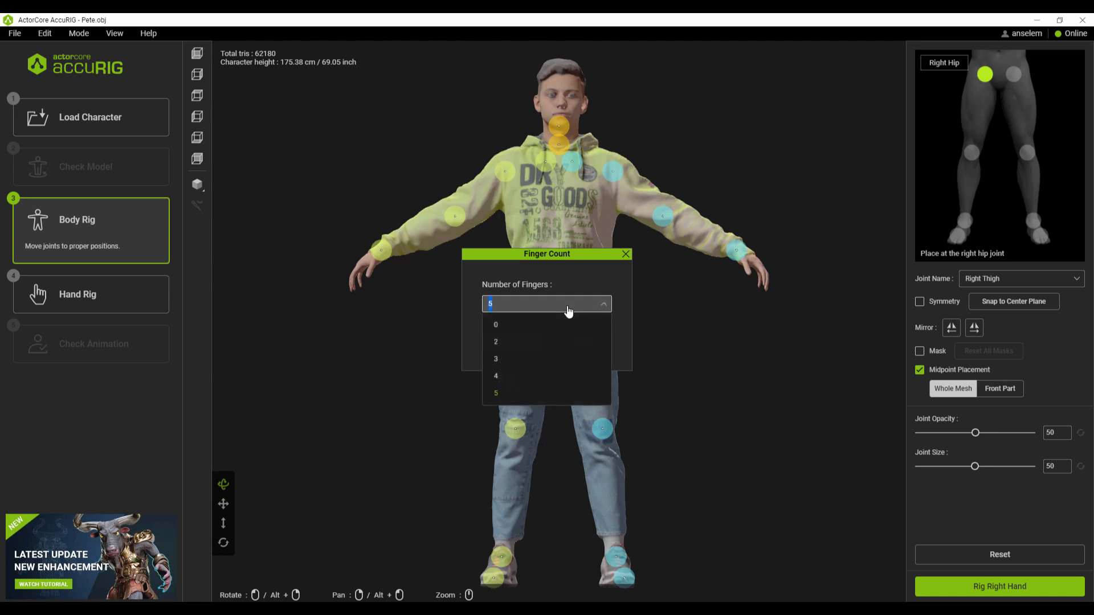
click(567, 310)
click(510, 342)
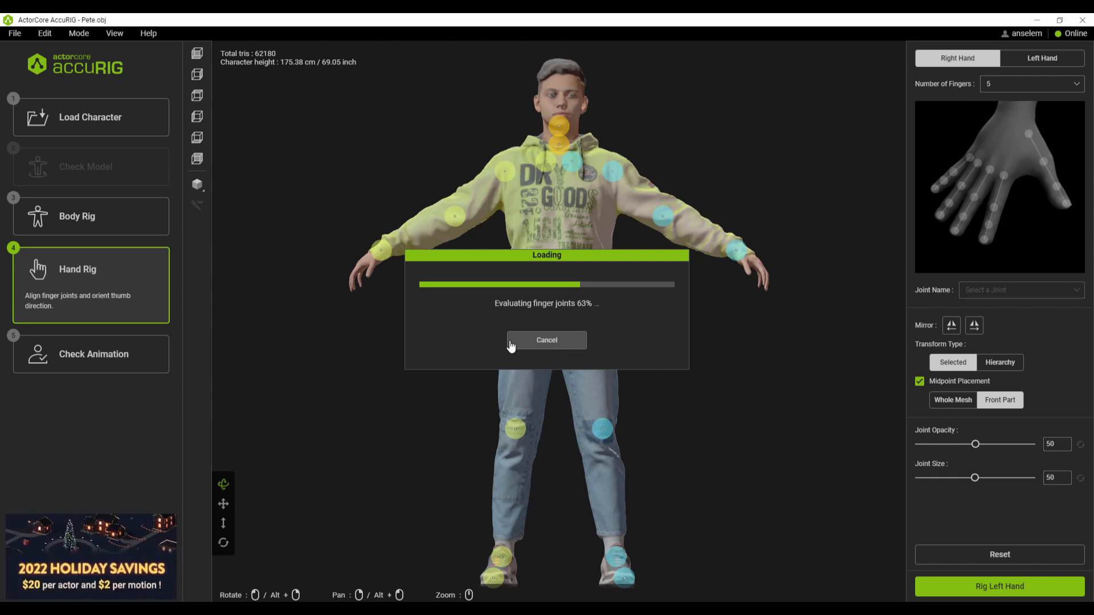
Step: Examine the detected finger joints on the right and left hands up close, and return to the right hand
drag(722, 475, 597, 343)
scroll(573, 375, down, 5)
scroll(573, 377, up, 5)
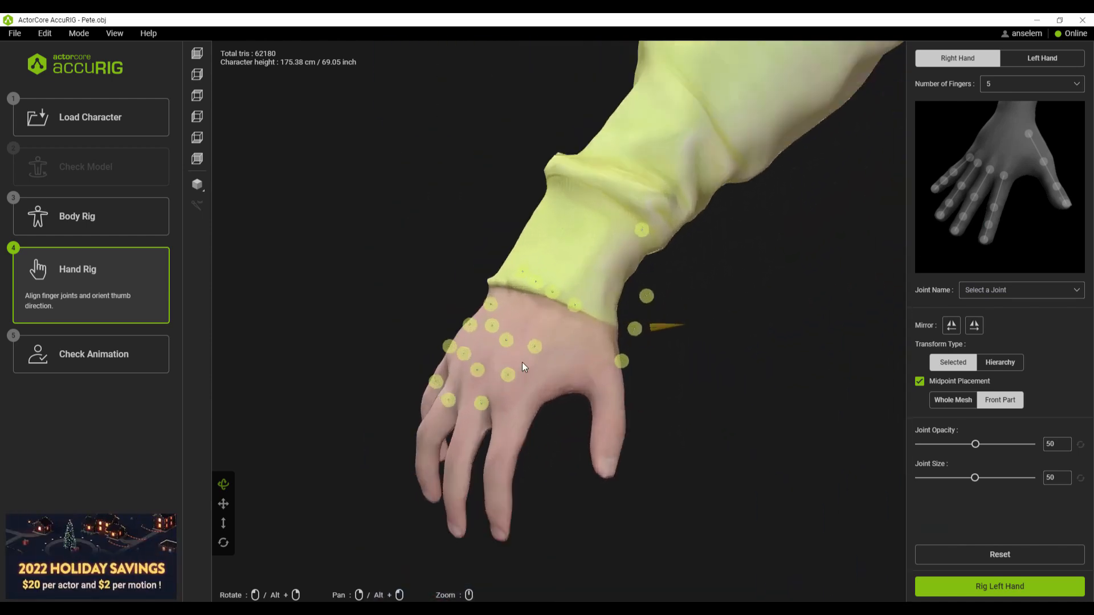
drag(572, 307, 517, 381)
drag(541, 456, 575, 463)
click(1000, 586)
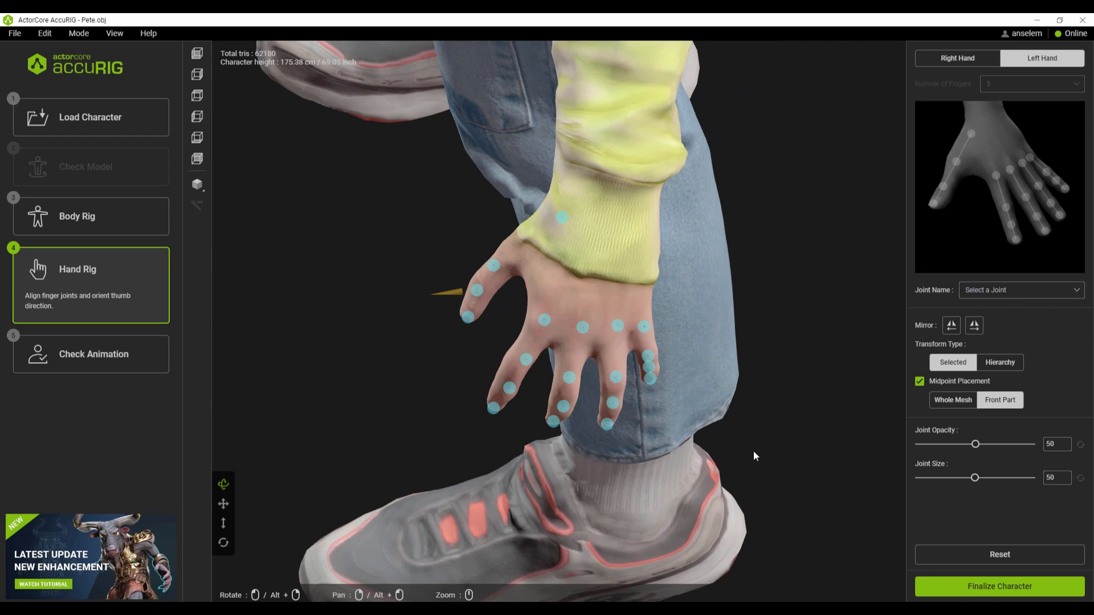
drag(717, 478, 642, 409)
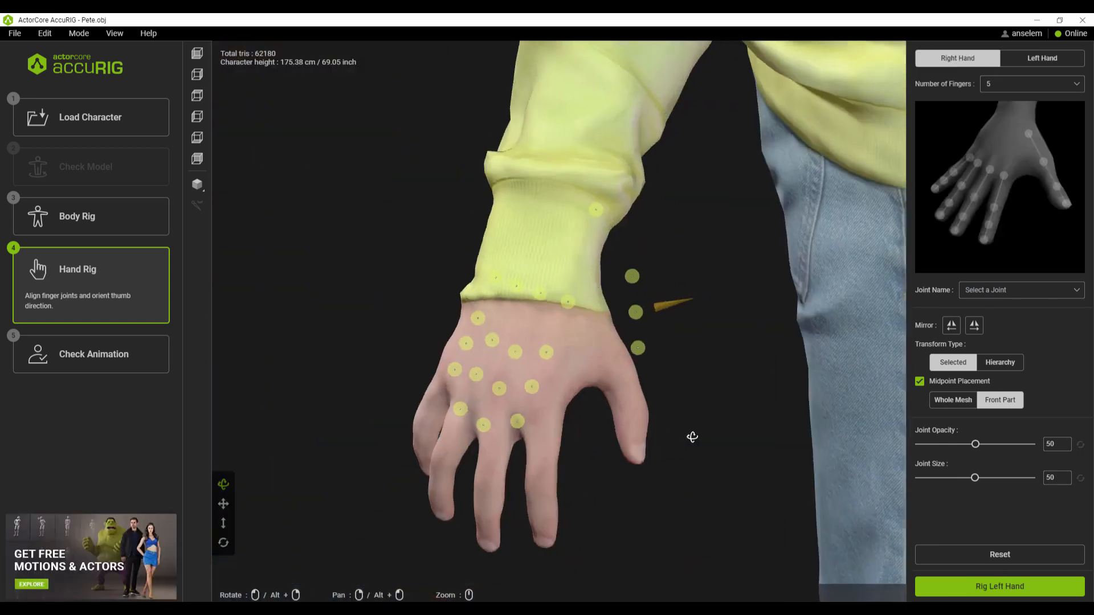
Step: Place the right hand's index finger joints along the finger from knuckle to tip
drag(692, 437, 633, 427)
scroll(574, 376, down, 4)
drag(573, 376, 550, 422)
scroll(550, 376, up, 4)
drag(574, 311, 548, 414)
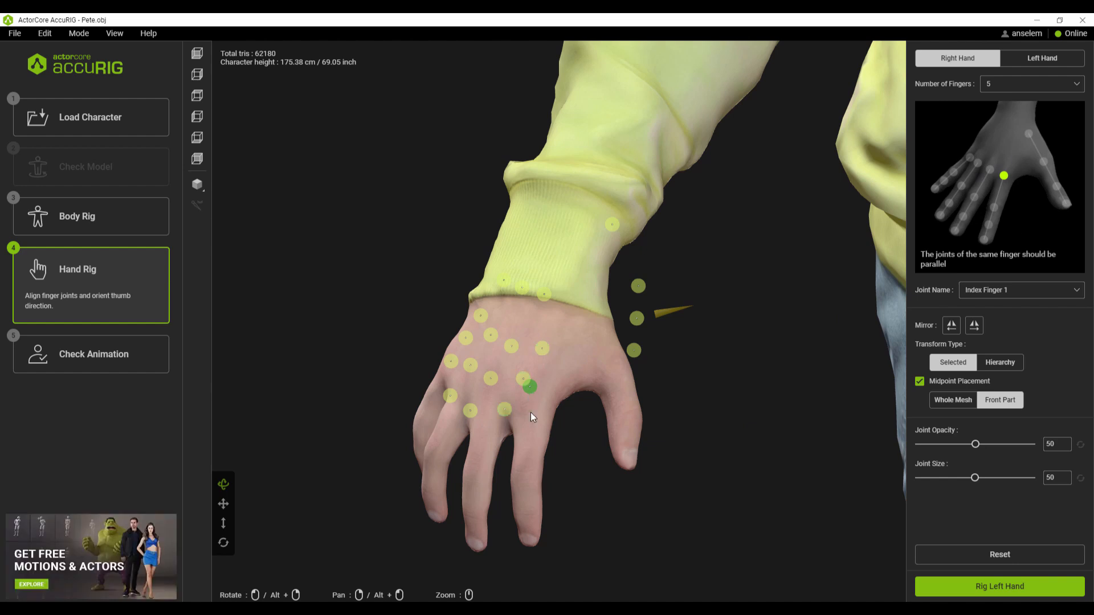
drag(542, 348, 530, 464)
drag(522, 379, 522, 516)
drag(587, 489, 618, 468)
drag(530, 375, 559, 517)
Step: Place the right hand's thumb joints along the thumb from its tip back to its base
drag(595, 461, 625, 446)
drag(629, 361, 621, 471)
drag(638, 323, 627, 427)
drag(642, 290, 609, 385)
drag(625, 221, 585, 343)
Step: Align the right hand's middle finger joints along the finger from tip to knuckle
mouse_move(579, 441)
mouse_down()
mouse_move(528, 444)
mouse_move(576, 441)
mouse_up()
drag(508, 399, 502, 547)
drag(514, 372, 501, 506)
drag(521, 345, 502, 465)
drag(536, 301, 505, 393)
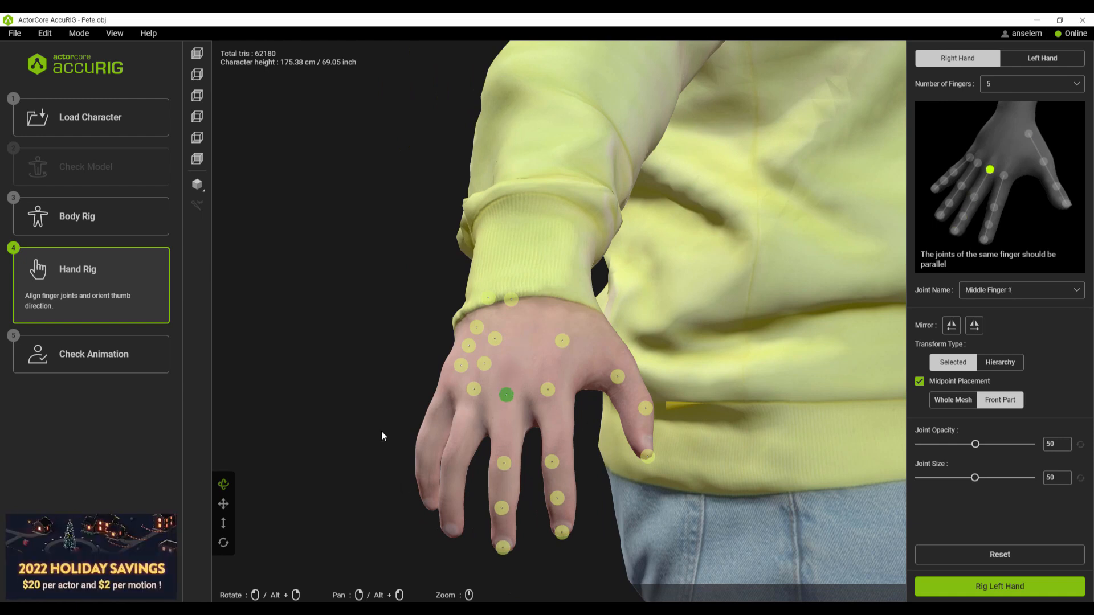
Step: Place the right hand's ring finger joints from tip to knuckle and fine-tune the two middle ones from another angle
drag(381, 435, 342, 437)
drag(478, 366, 437, 517)
drag(324, 520, 357, 515)
drag(479, 358, 440, 496)
drag(493, 333, 443, 452)
drag(514, 301, 464, 396)
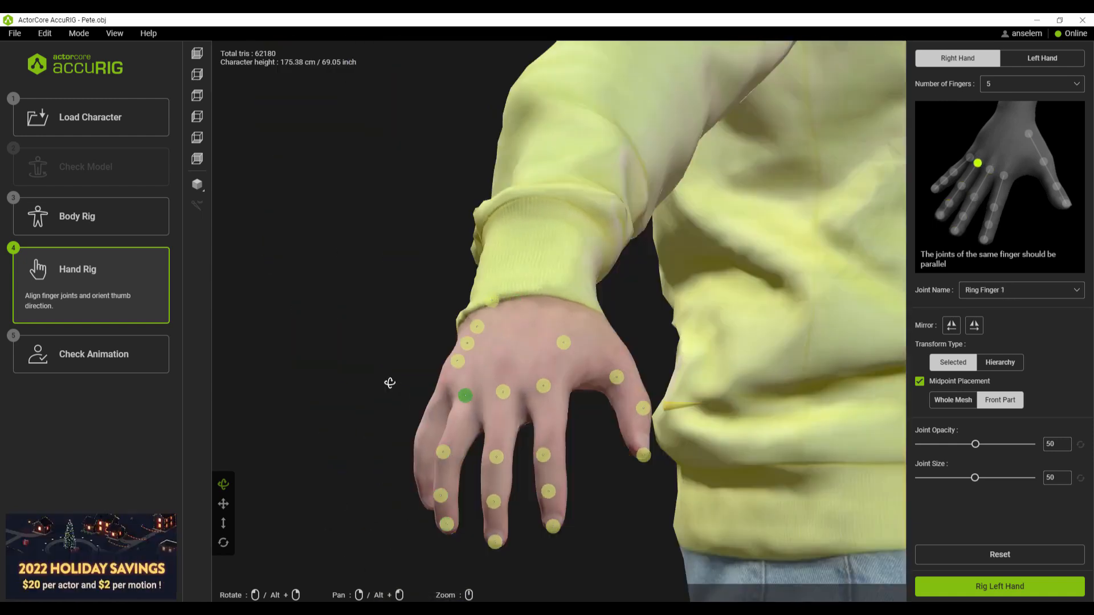
drag(391, 383, 435, 385)
drag(490, 470, 497, 463)
drag(486, 513, 491, 510)
Step: Place the right hand's pinky joints along the finger and fine-tune the remaining knuckle alignment
drag(490, 377, 452, 516)
drag(486, 358, 449, 484)
drag(482, 336, 453, 454)
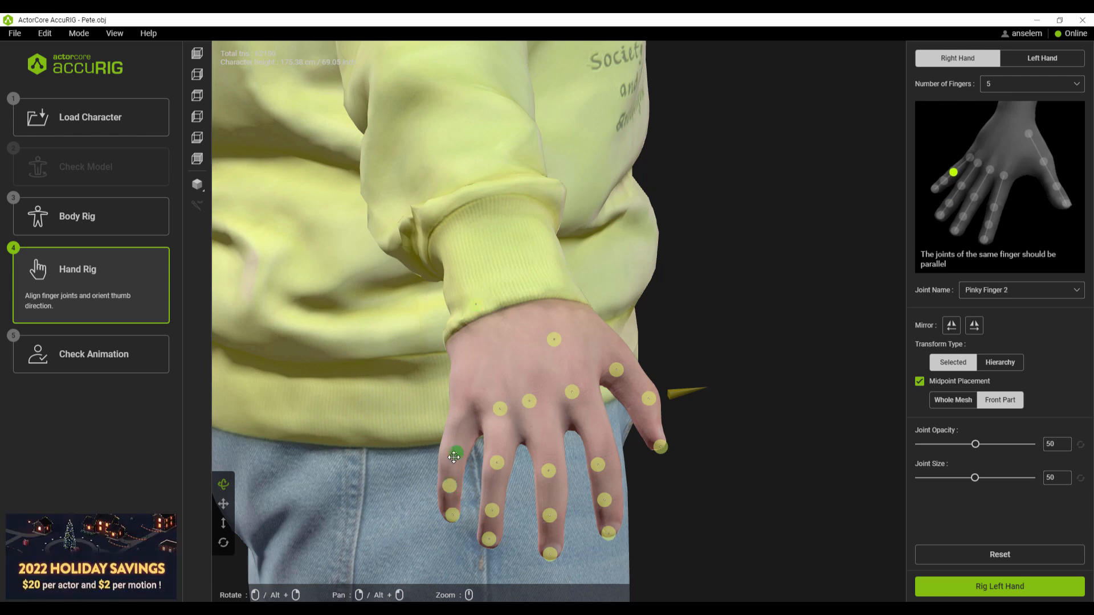
drag(476, 305, 462, 413)
drag(393, 404, 433, 403)
drag(495, 420, 498, 413)
drag(650, 345, 583, 346)
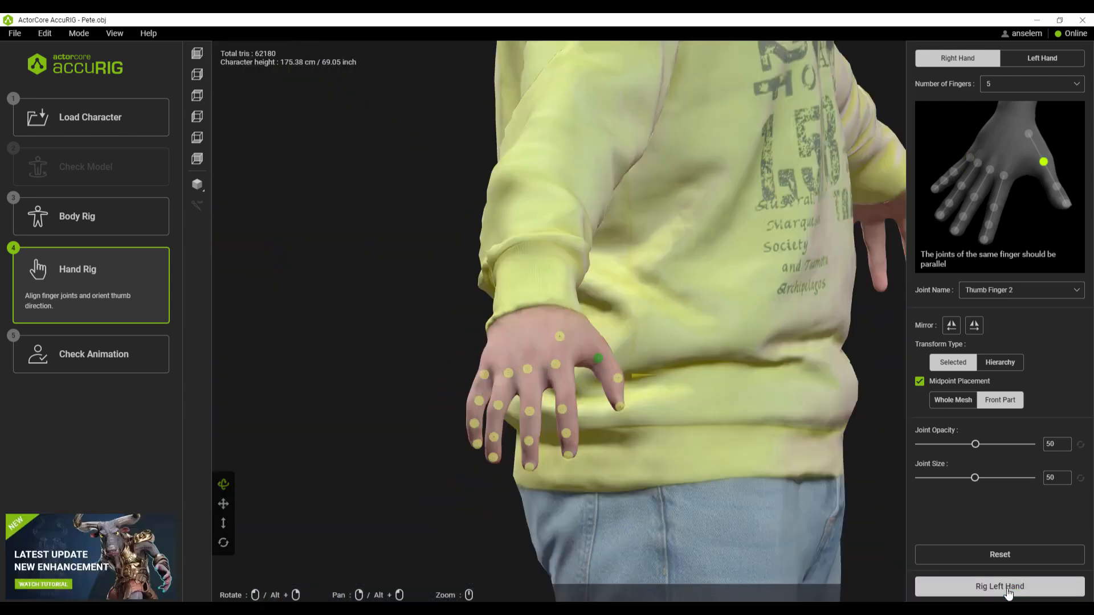
Step: Continue to the left hand, inspect its mirrored finger joints from another angle, and finalize the character
click(1006, 592)
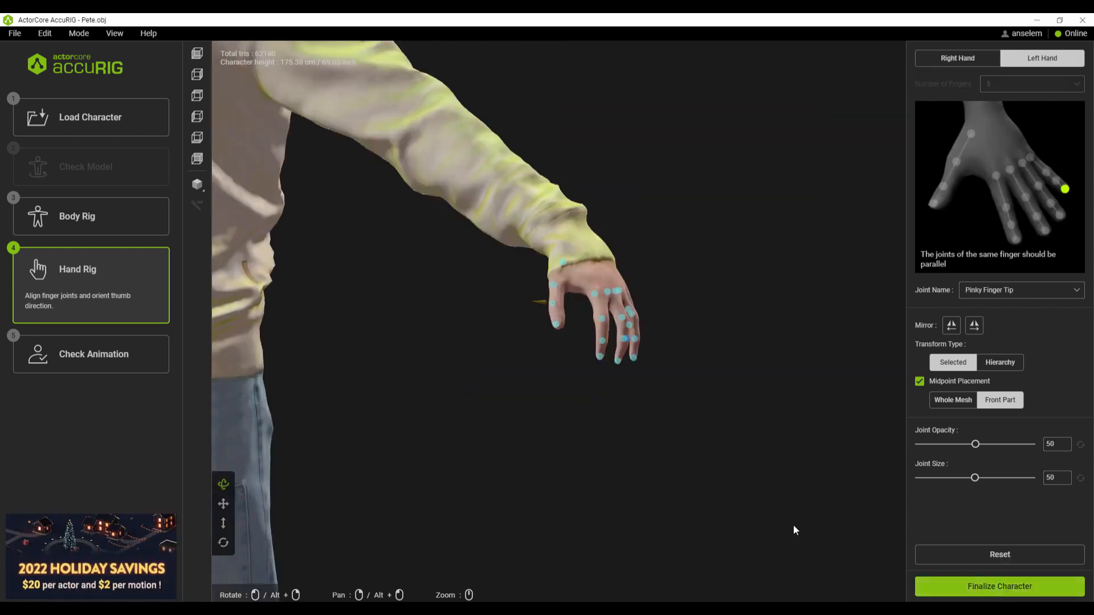
drag(687, 364, 551, 399)
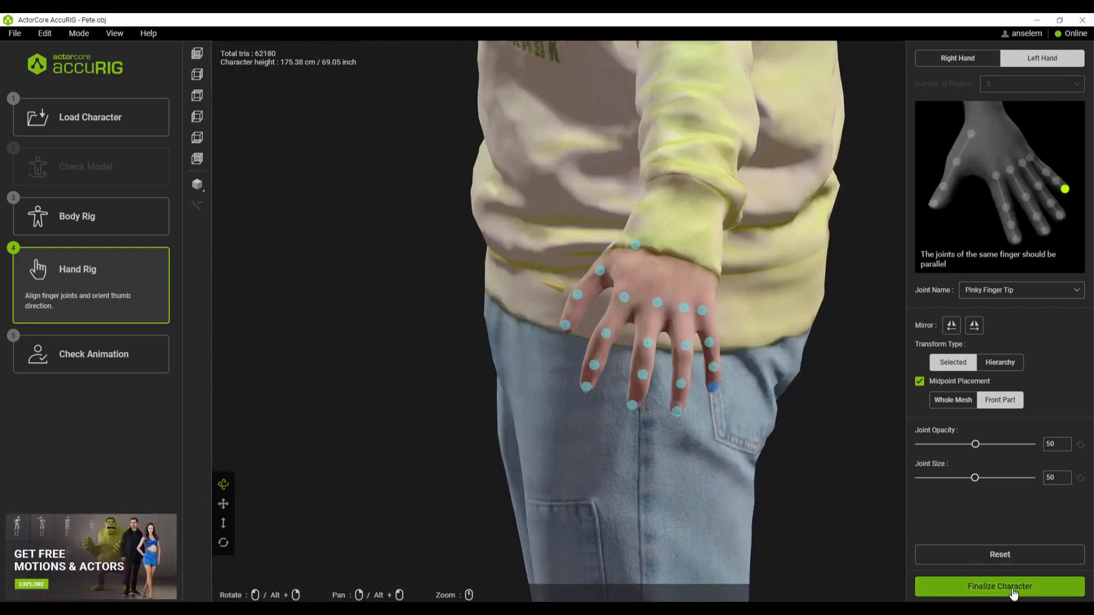
click(1013, 592)
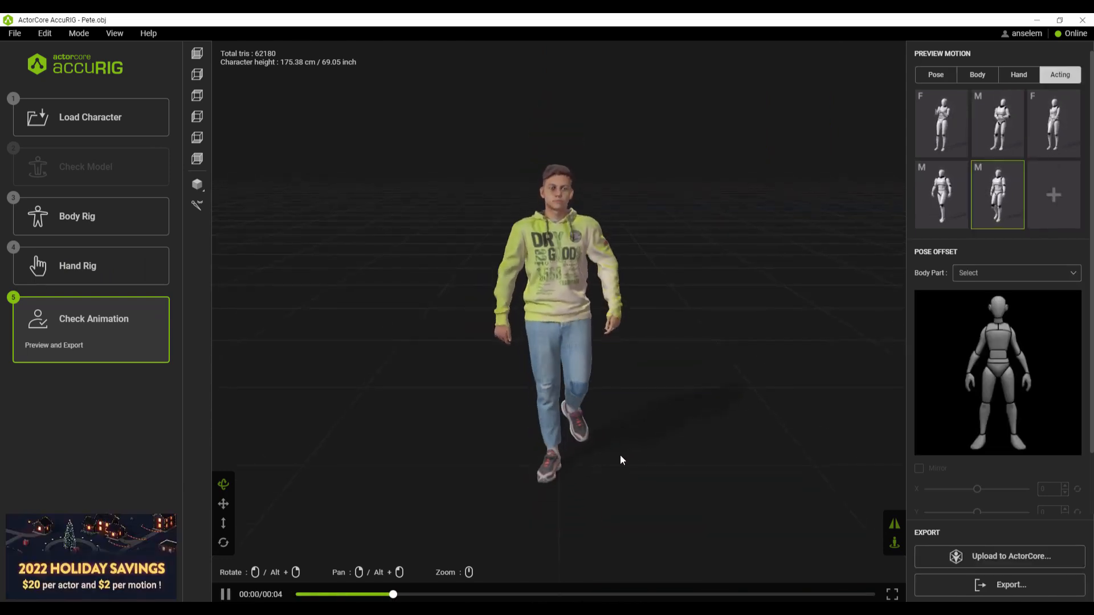
Step: Apply pose offsets to both feet: Y -8 and Z 20 on the right foot, Y 12 and Z -11 on the left foot
click(977, 444)
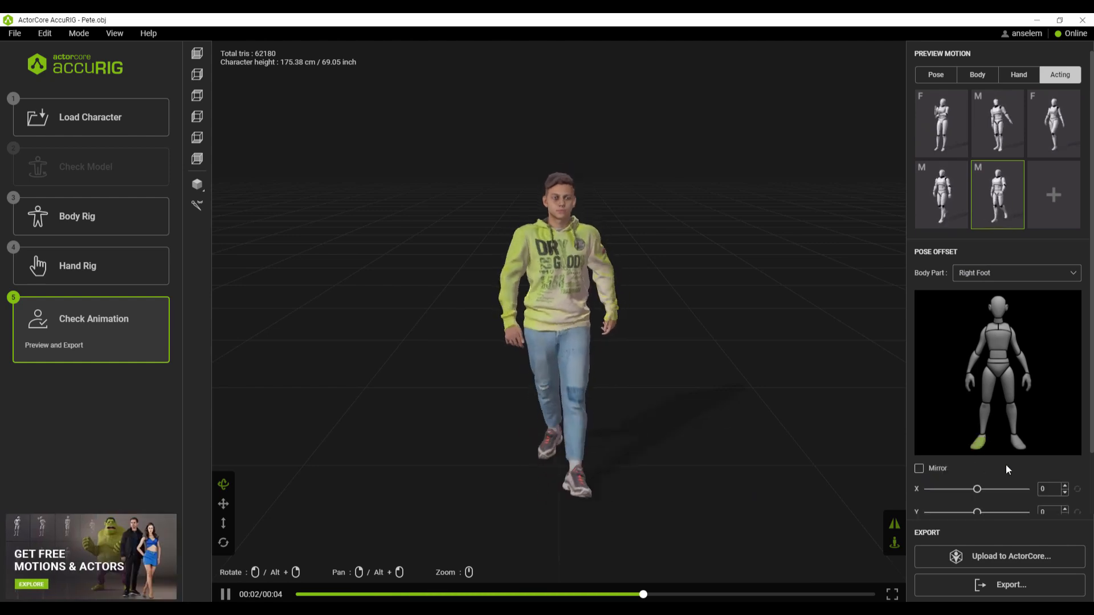
scroll(1006, 466, down, 2)
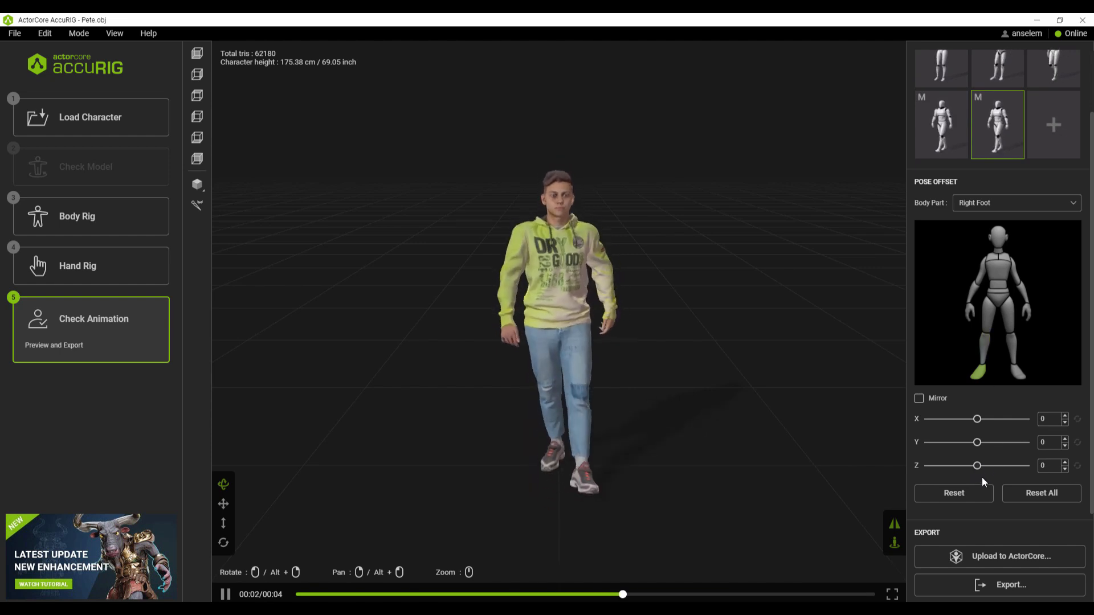
drag(1004, 468, 1004, 467)
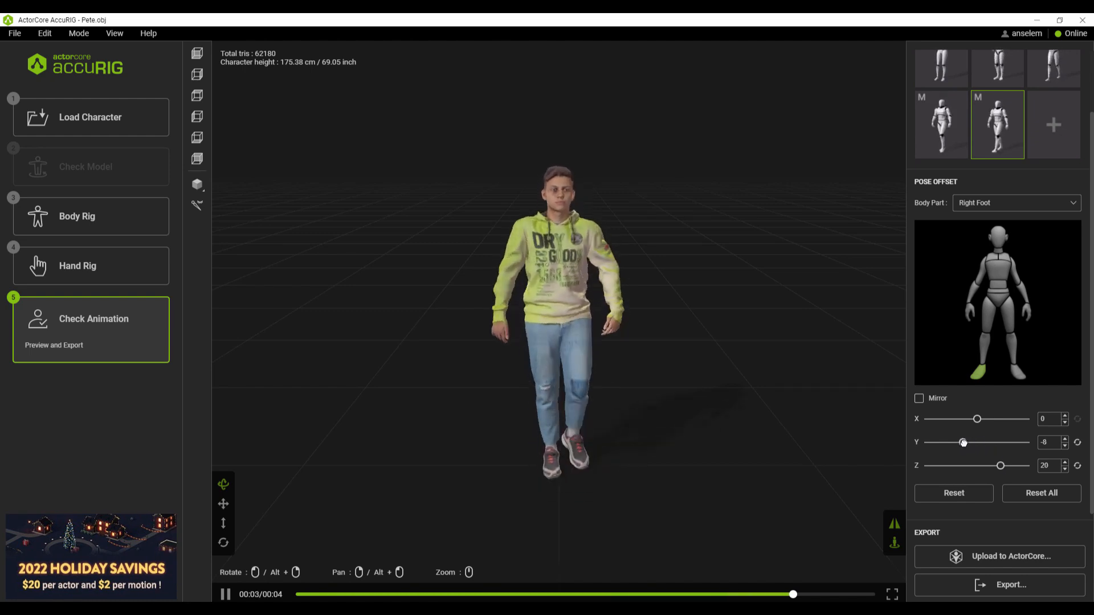
click(1020, 374)
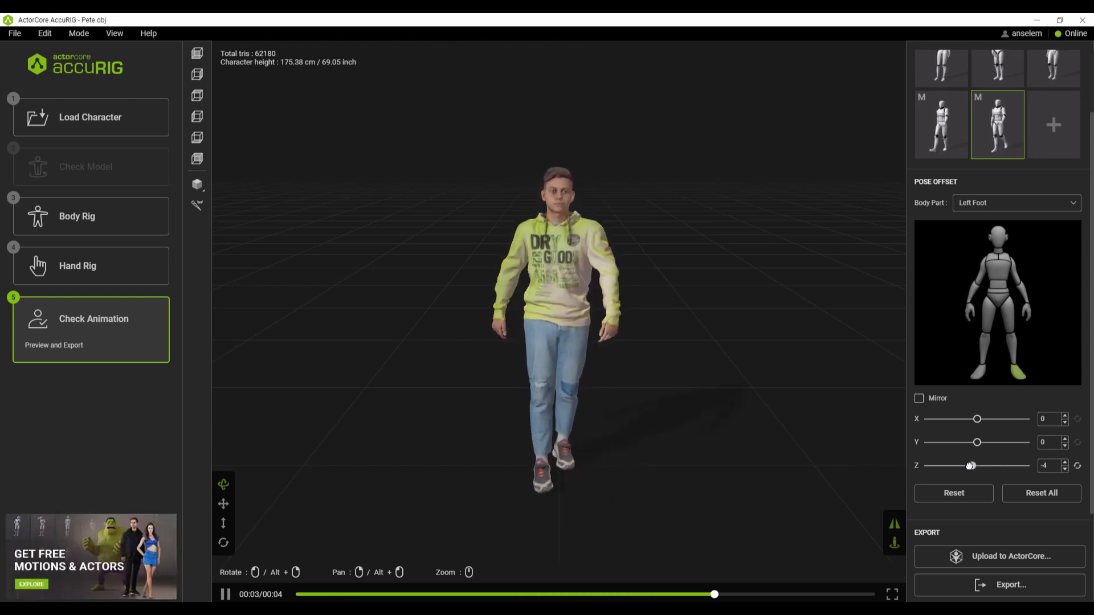
drag(955, 466, 993, 450)
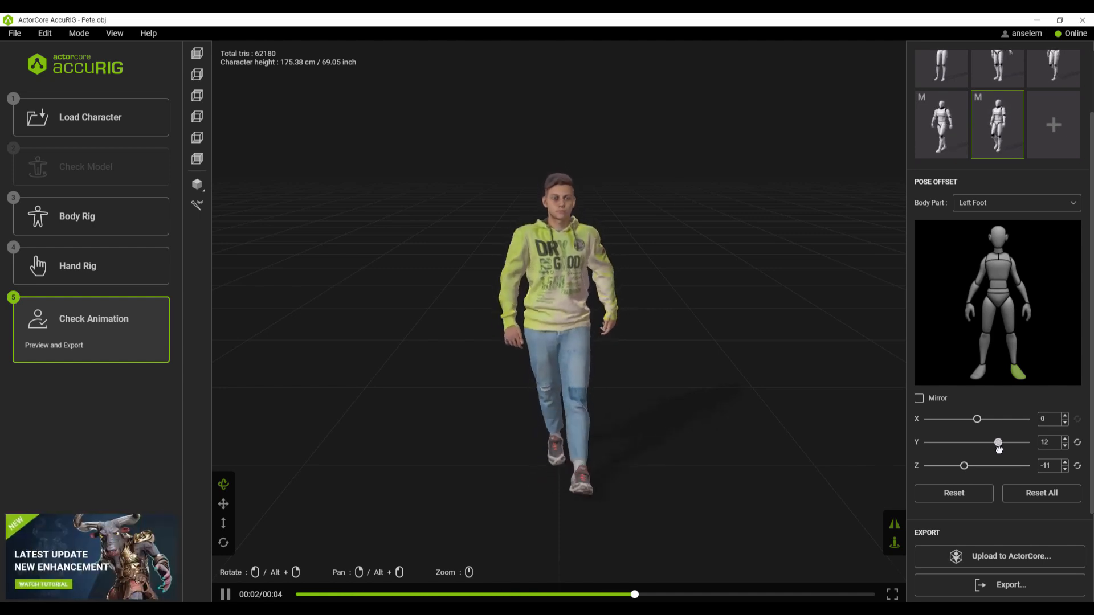
click(983, 494)
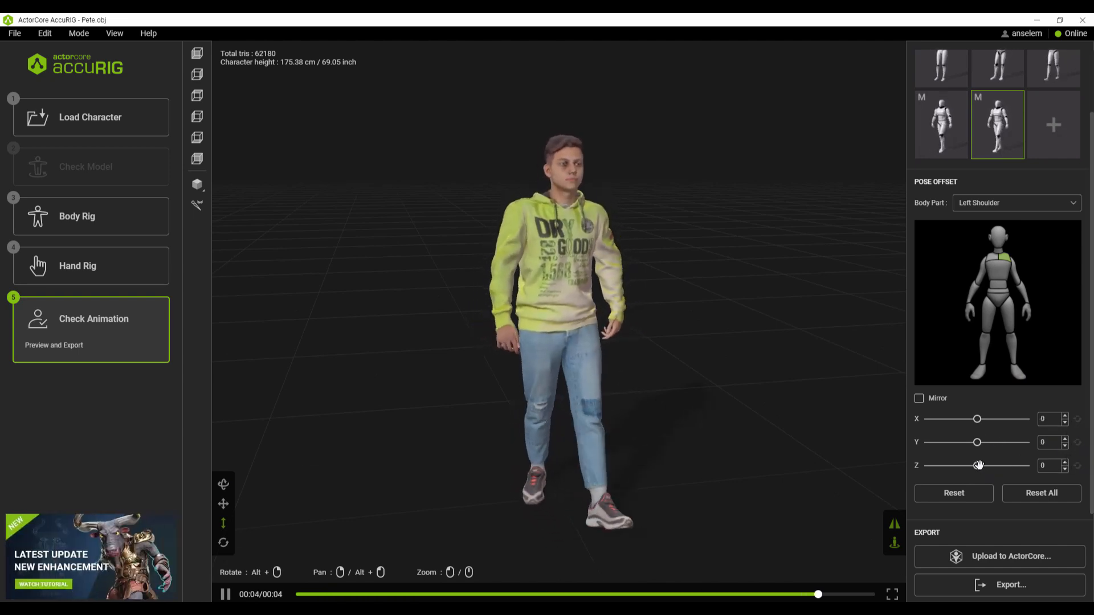
Step: Set the Z pose offset to -6 for the left shoulder and 7 for the right shoulder
drag(976, 464, 967, 459)
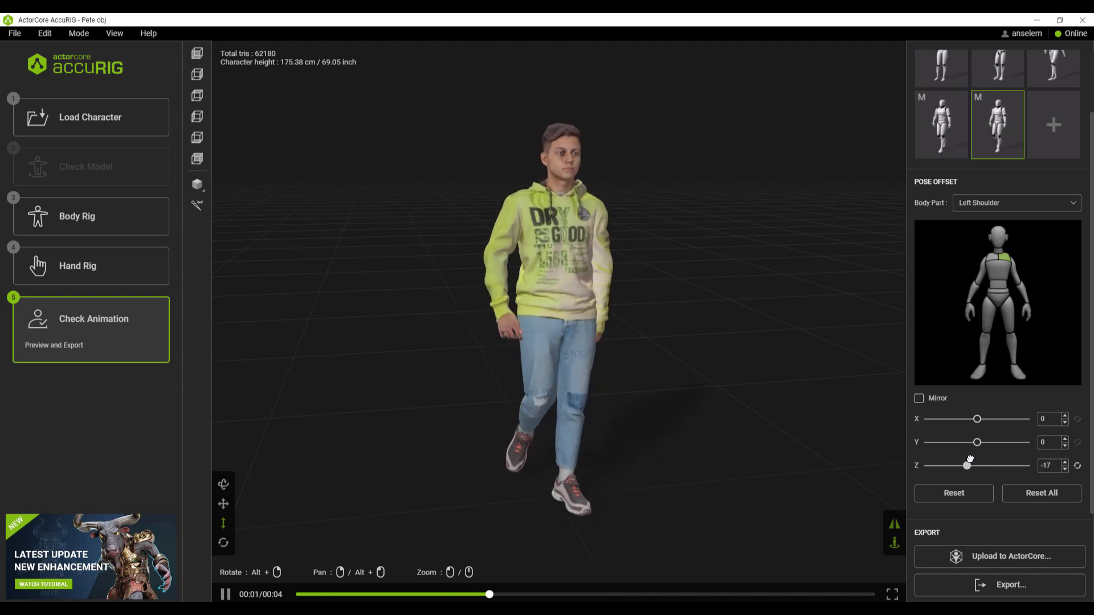
click(1077, 466)
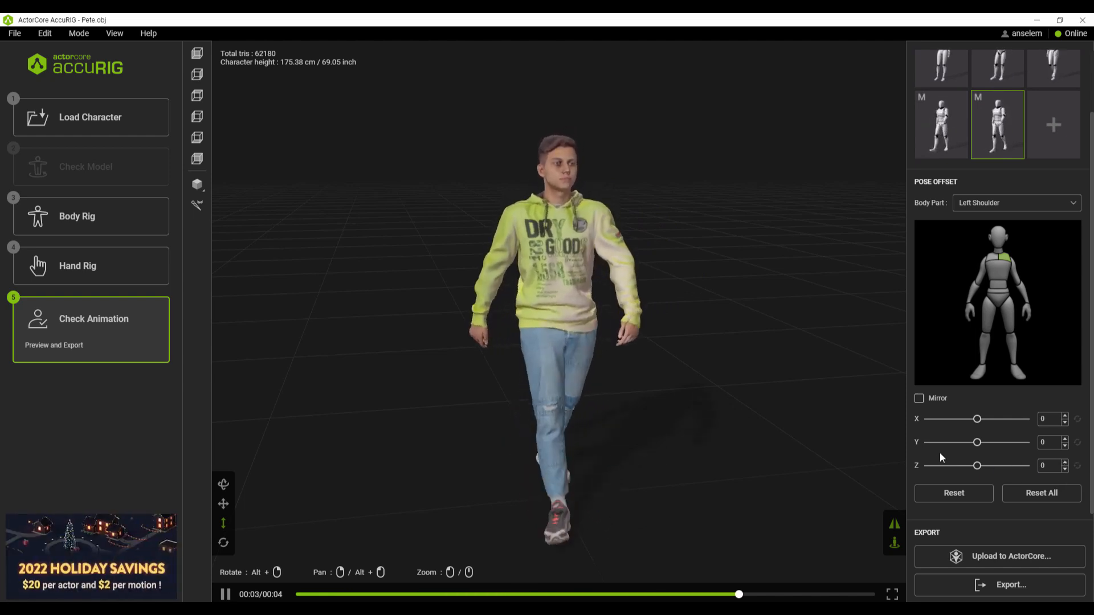
drag(976, 468, 972, 466)
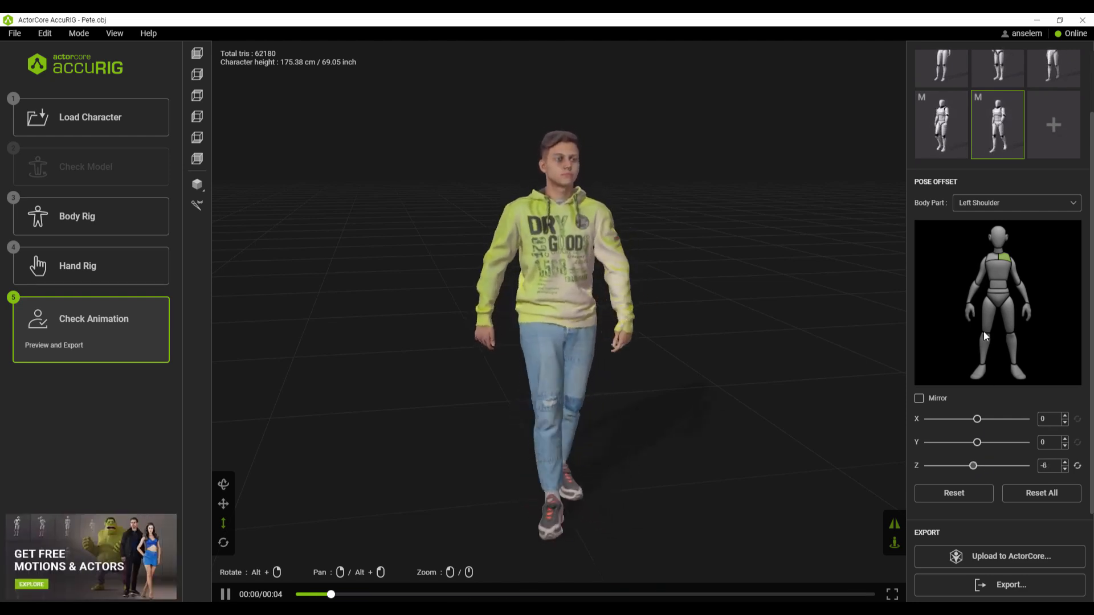
click(989, 257)
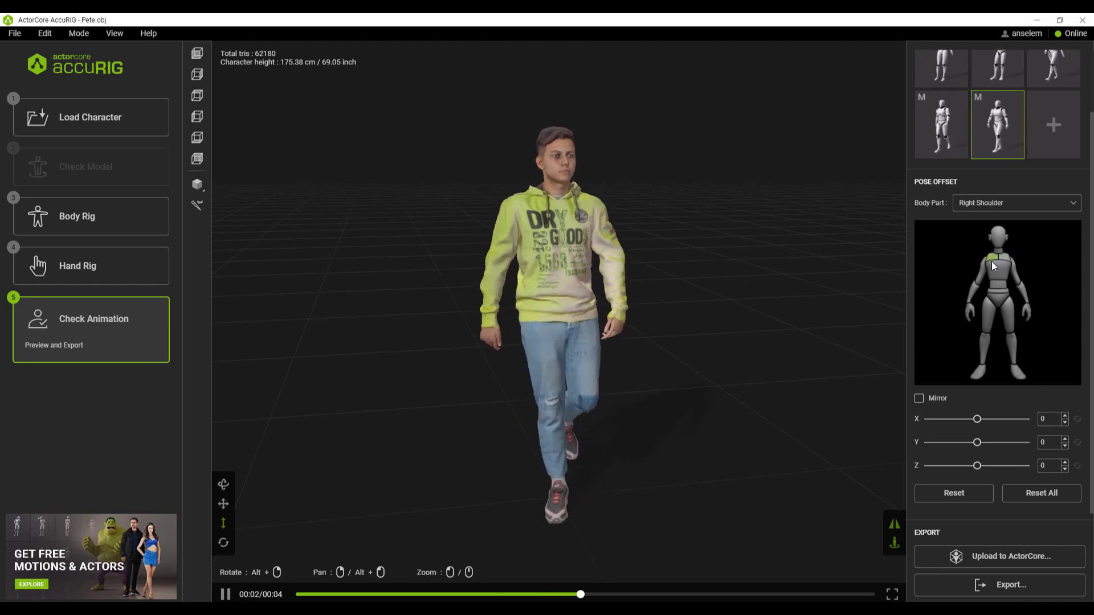
drag(976, 466, 980, 466)
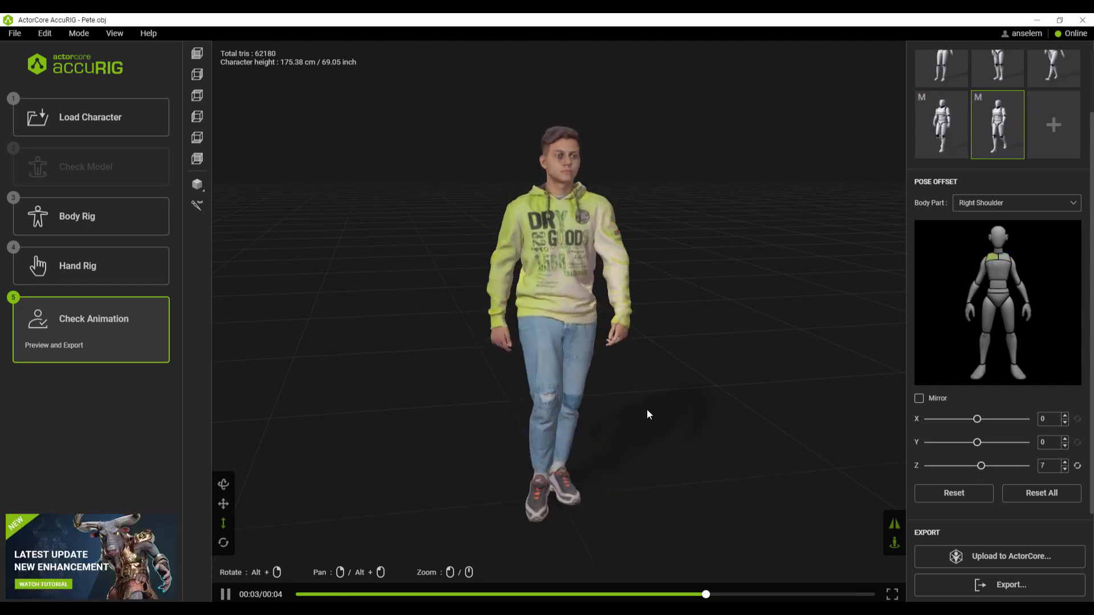
mouse_move(571, 449)
mouse_down()
mouse_move(572, 382)
mouse_move(573, 436)
mouse_up()
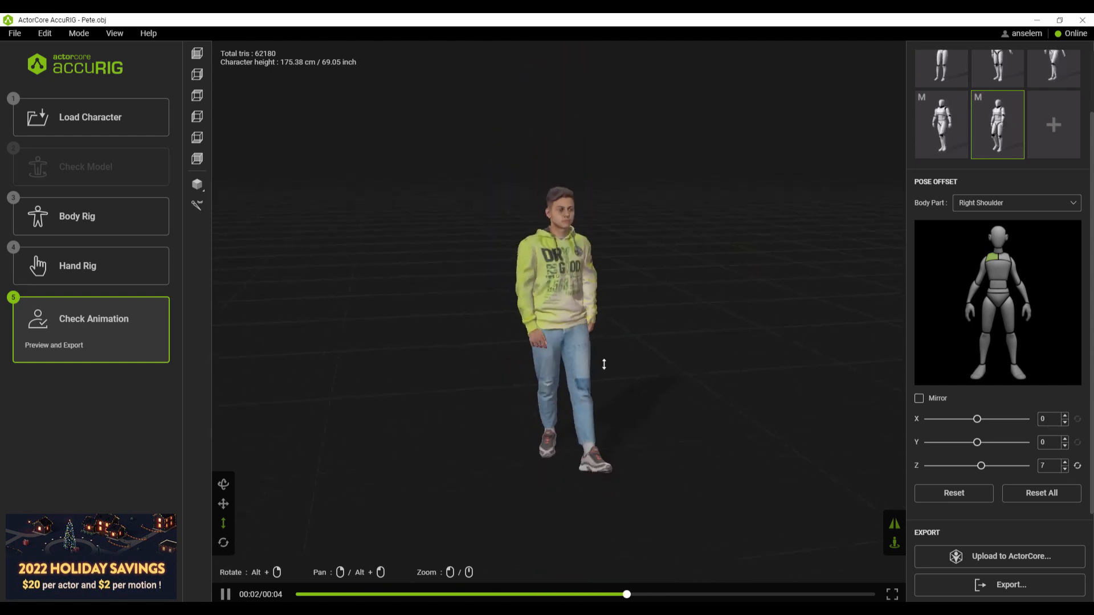
click(222, 484)
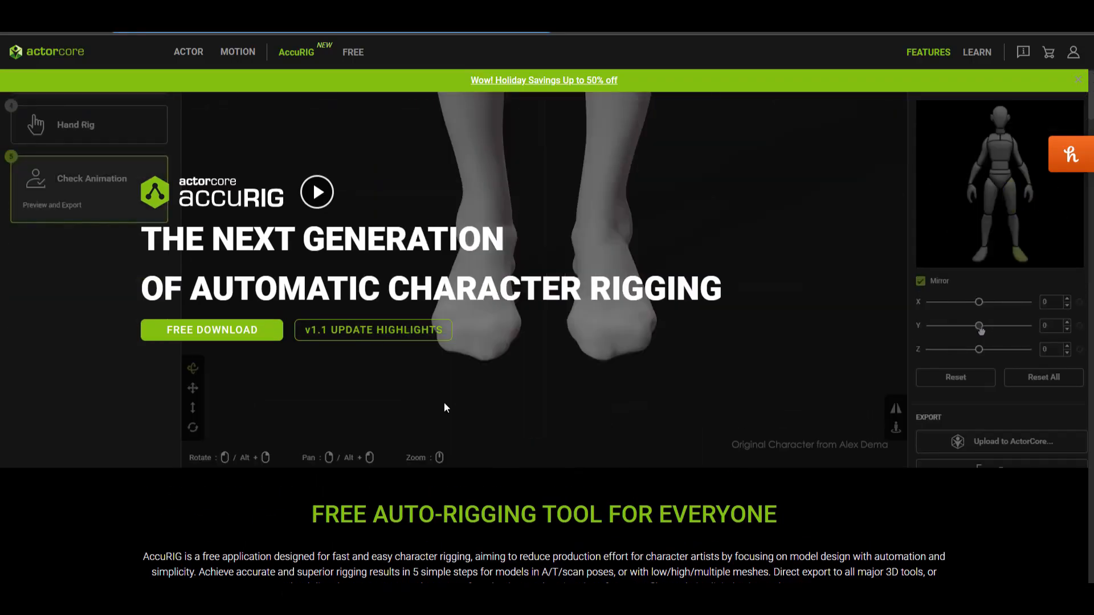
Step: Look through the AccuRIG feature page on the ActorCore website, including the scanned people and Pose Offset sections
scroll(439, 409, down, 5)
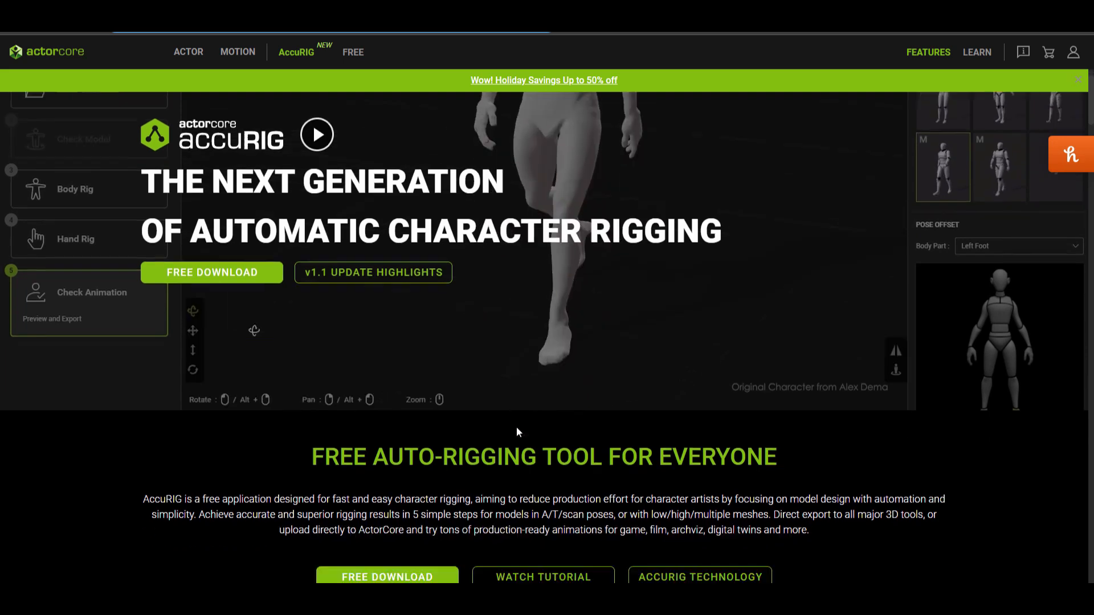
scroll(517, 428, down, 5)
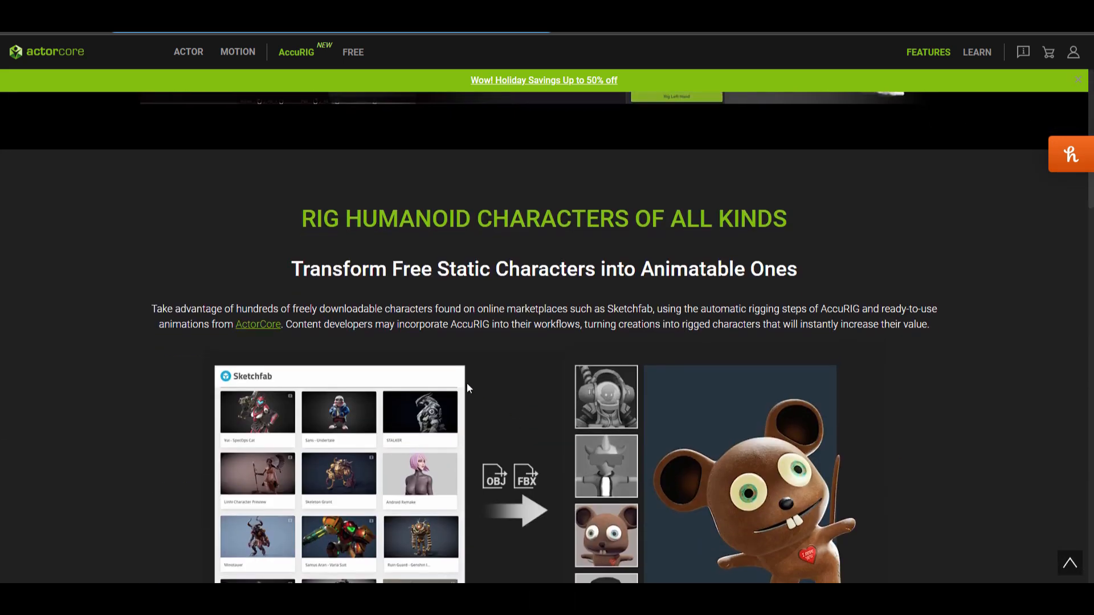
scroll(664, 358, down, 20)
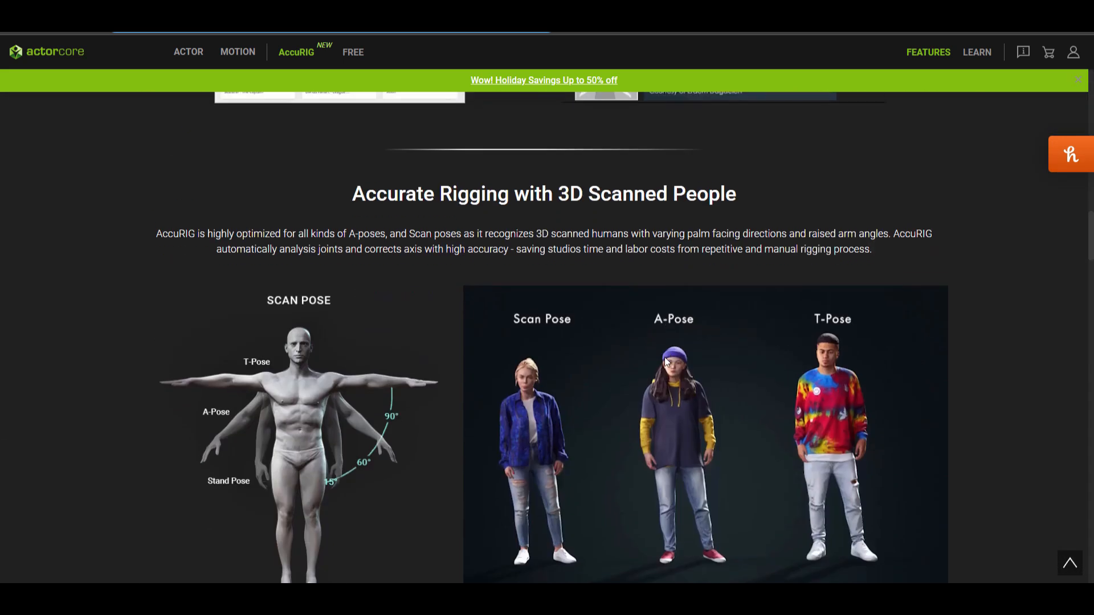
scroll(664, 356, down, 15)
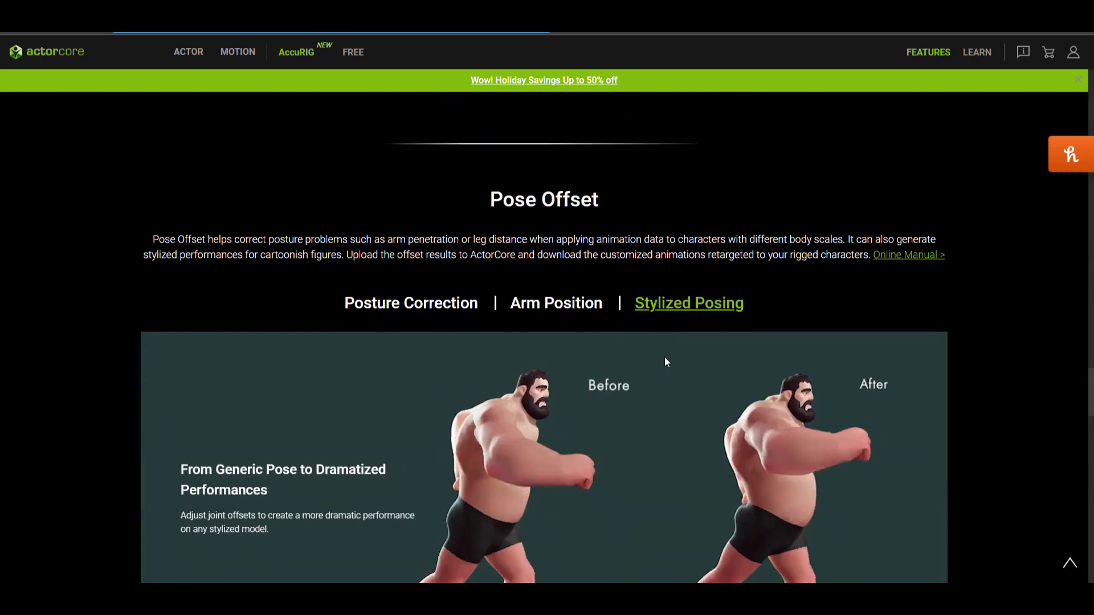
scroll(664, 356, down, 5)
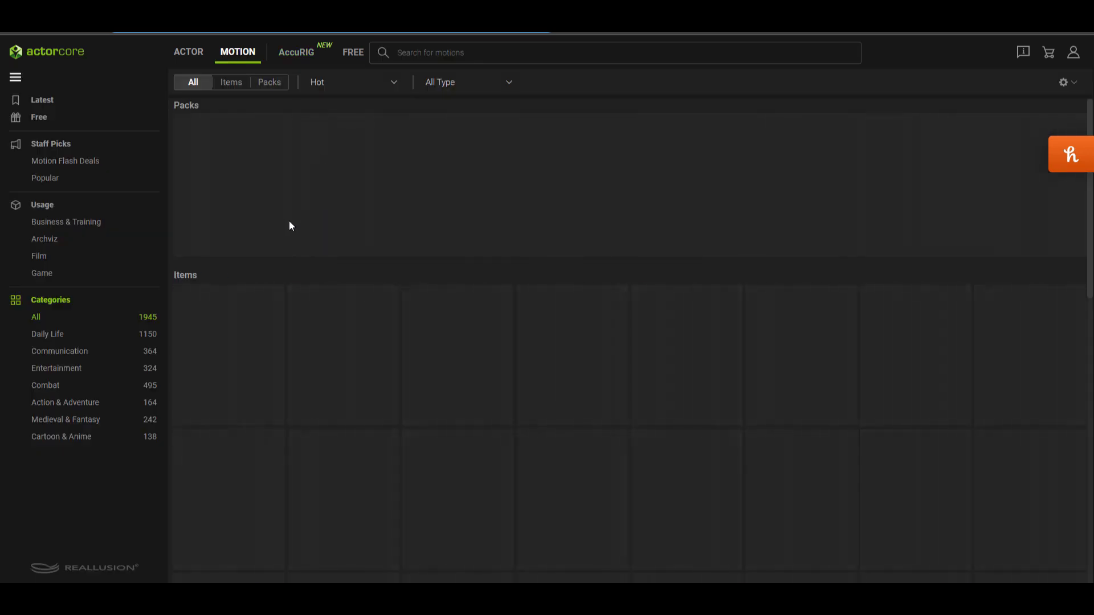
Step: Browse the ActorCore motion library and restrict it to the free motions
scroll(357, 426, down, 7)
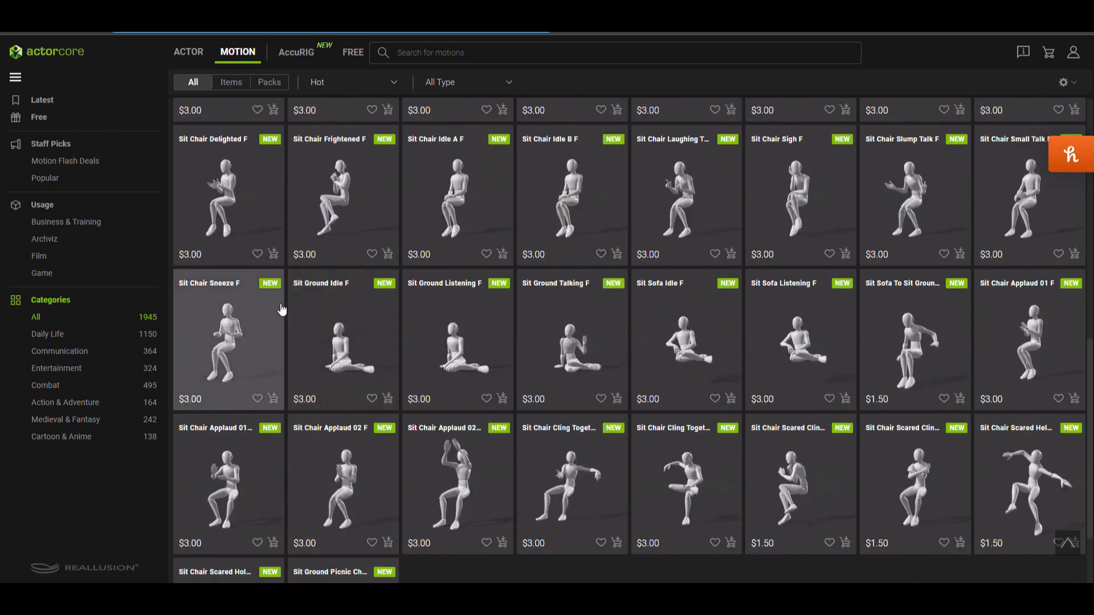
scroll(426, 385, up, 1)
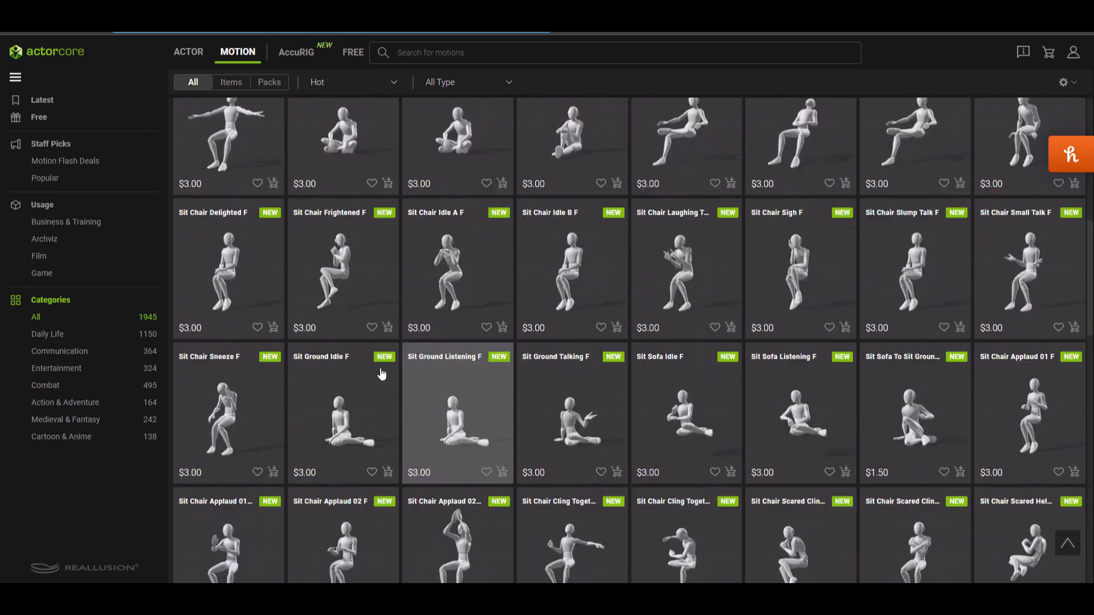
click(38, 119)
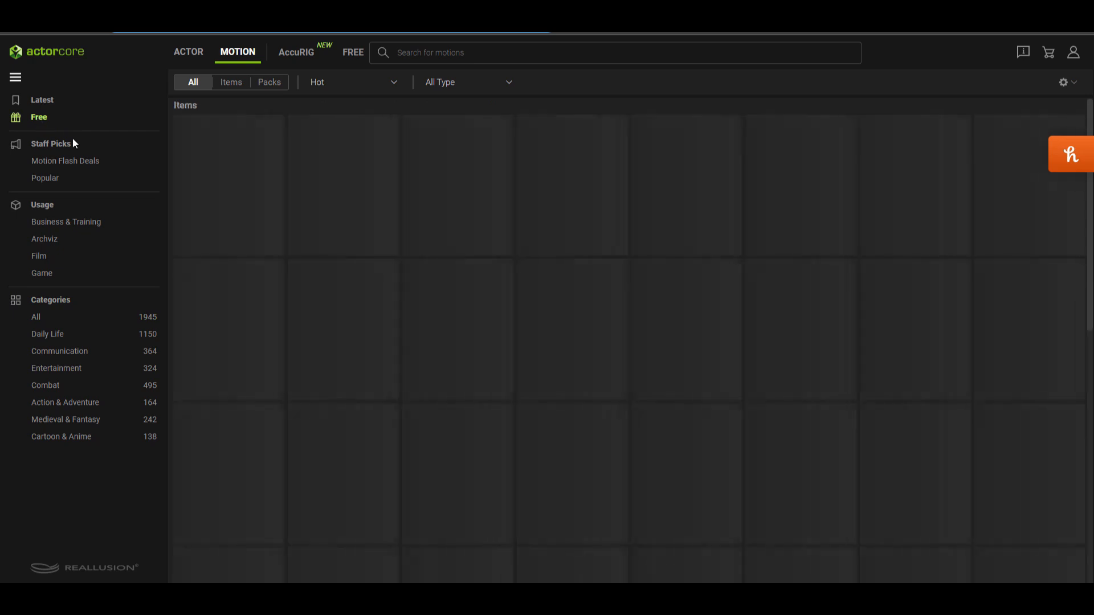
scroll(648, 391, down, 4)
scroll(647, 392, up, 4)
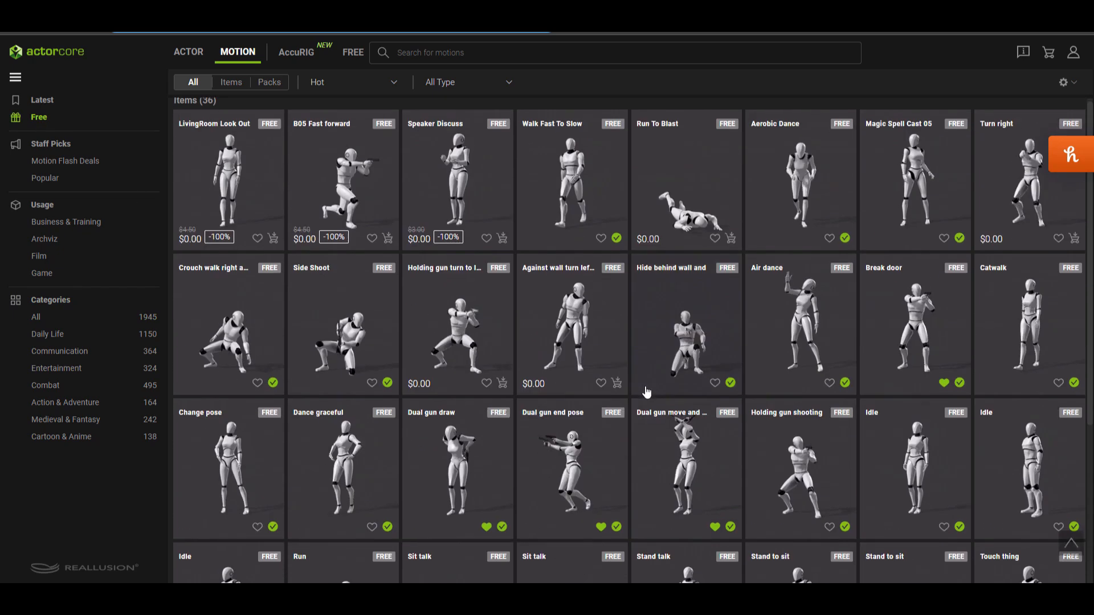
Step: Open the ActorCore actor library and look through the available characters
click(190, 53)
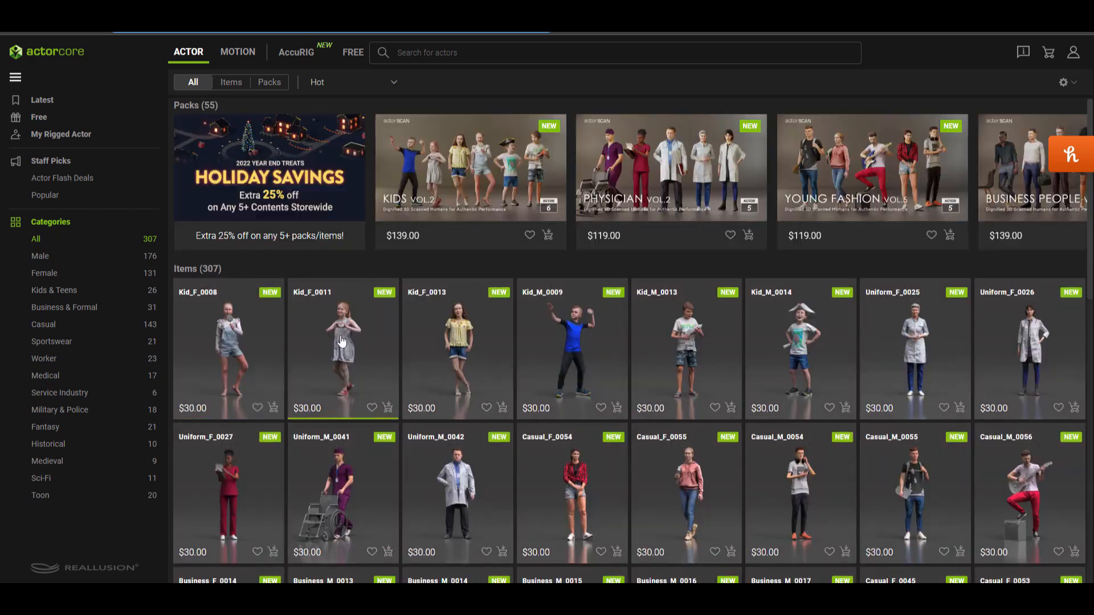
scroll(456, 308, down, 6)
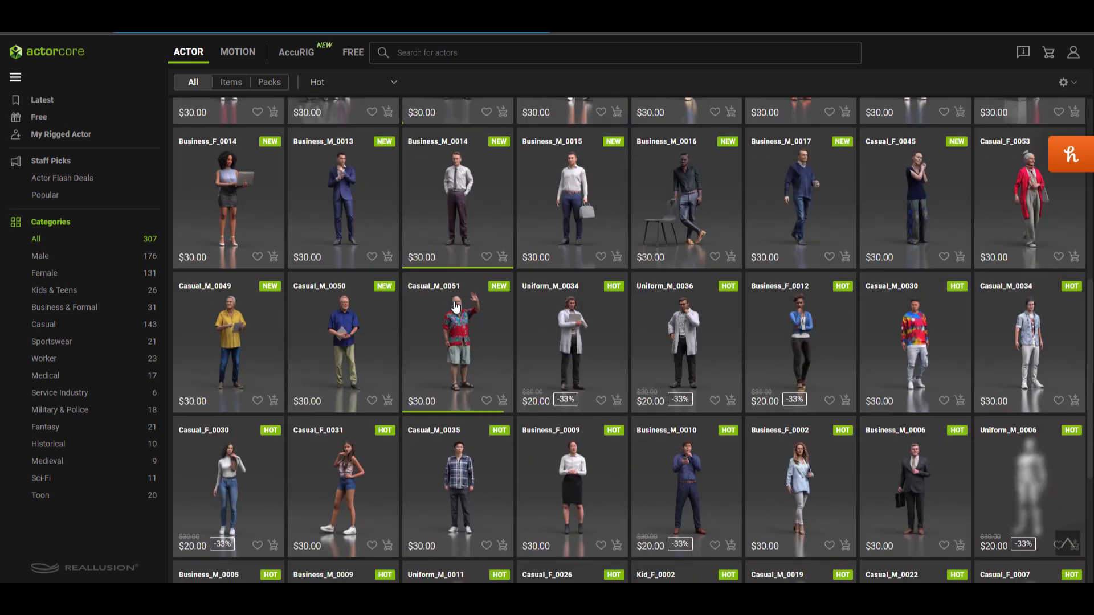
scroll(354, 150, up, 6)
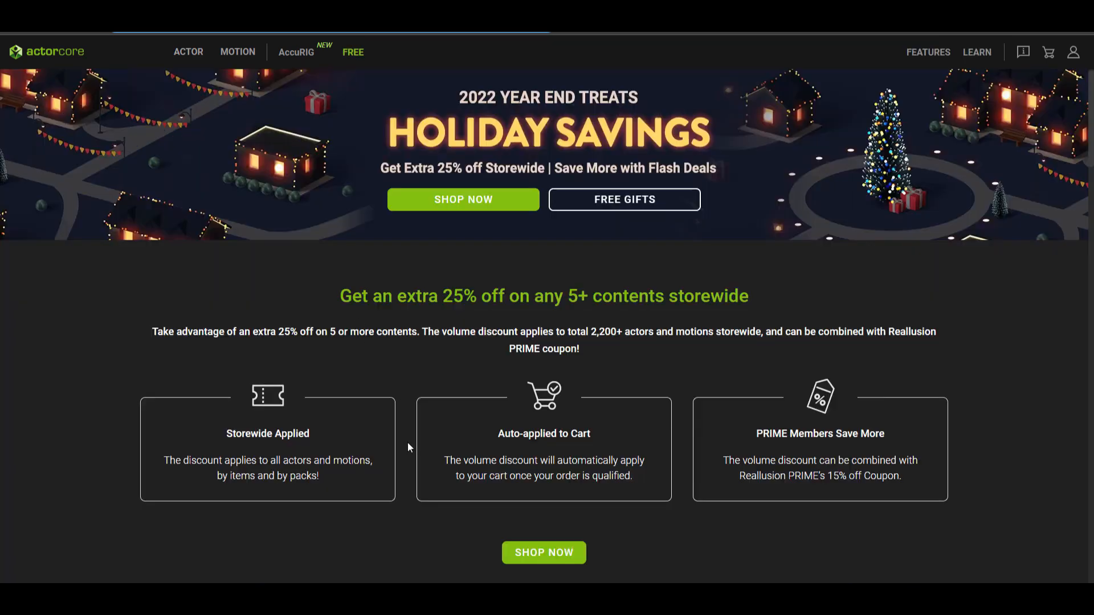
Step: Look through the Holiday Savings offers on the ActorCore website
scroll(408, 439, down, 15)
scroll(408, 439, up, 14)
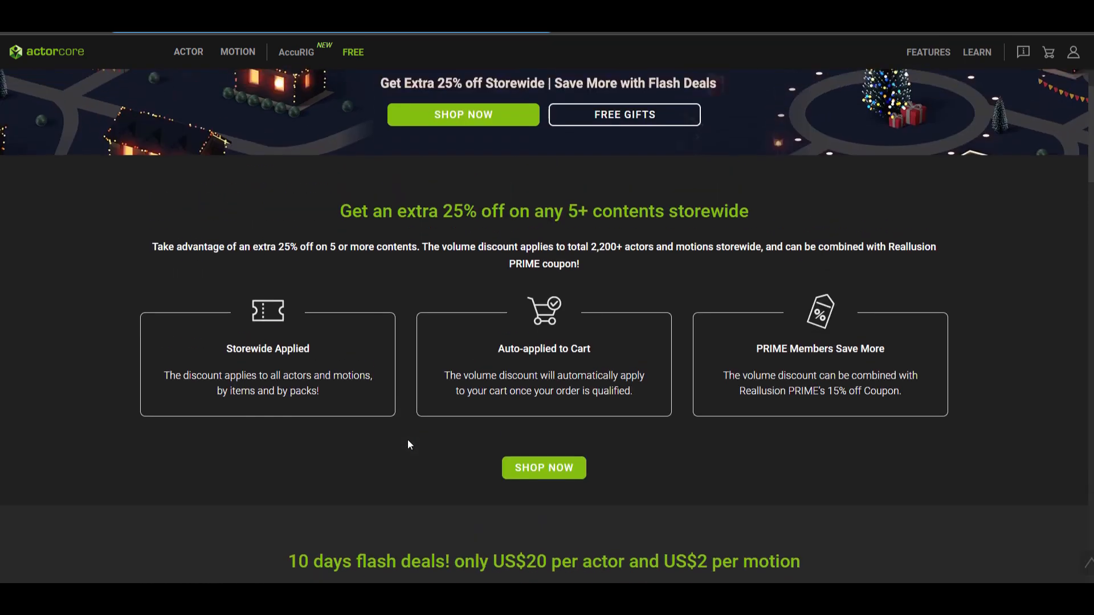
scroll(341, 220, up, 2)
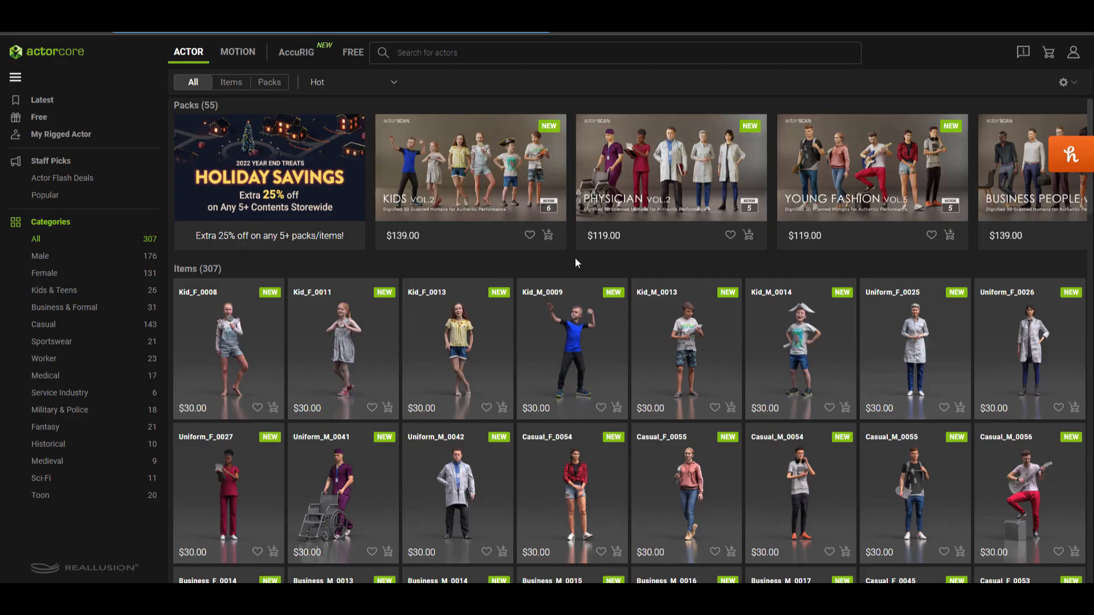
scroll(575, 258, down, 1)
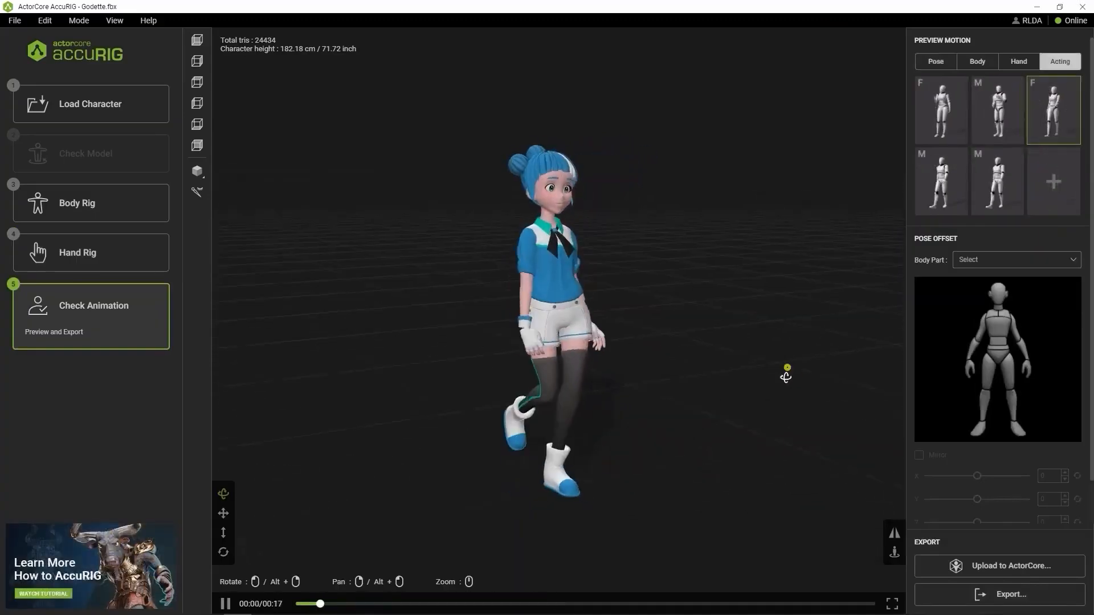
drag(647, 375, 749, 360)
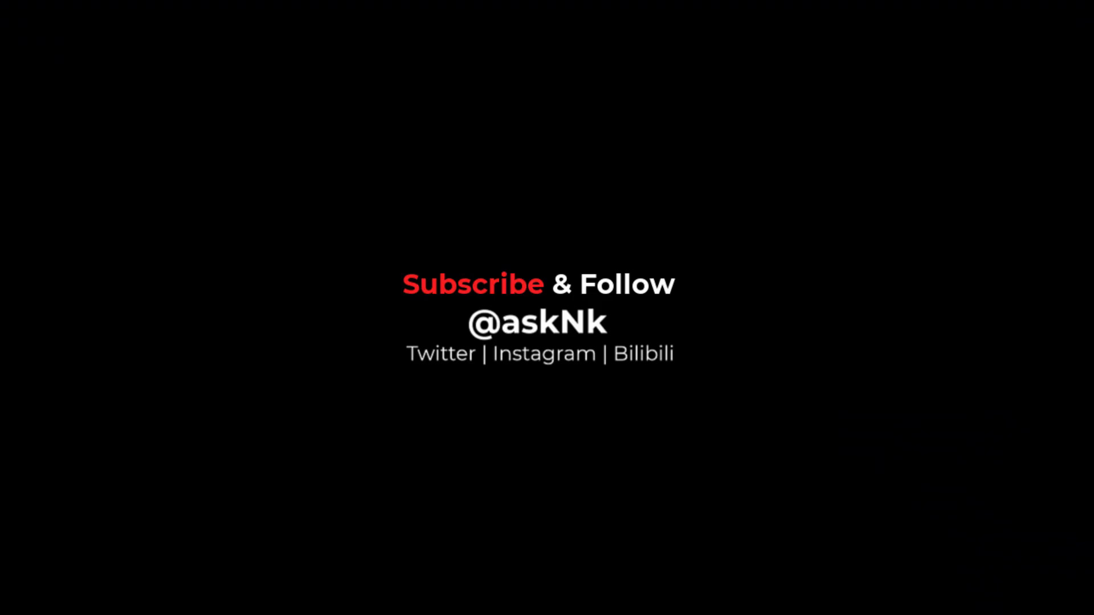